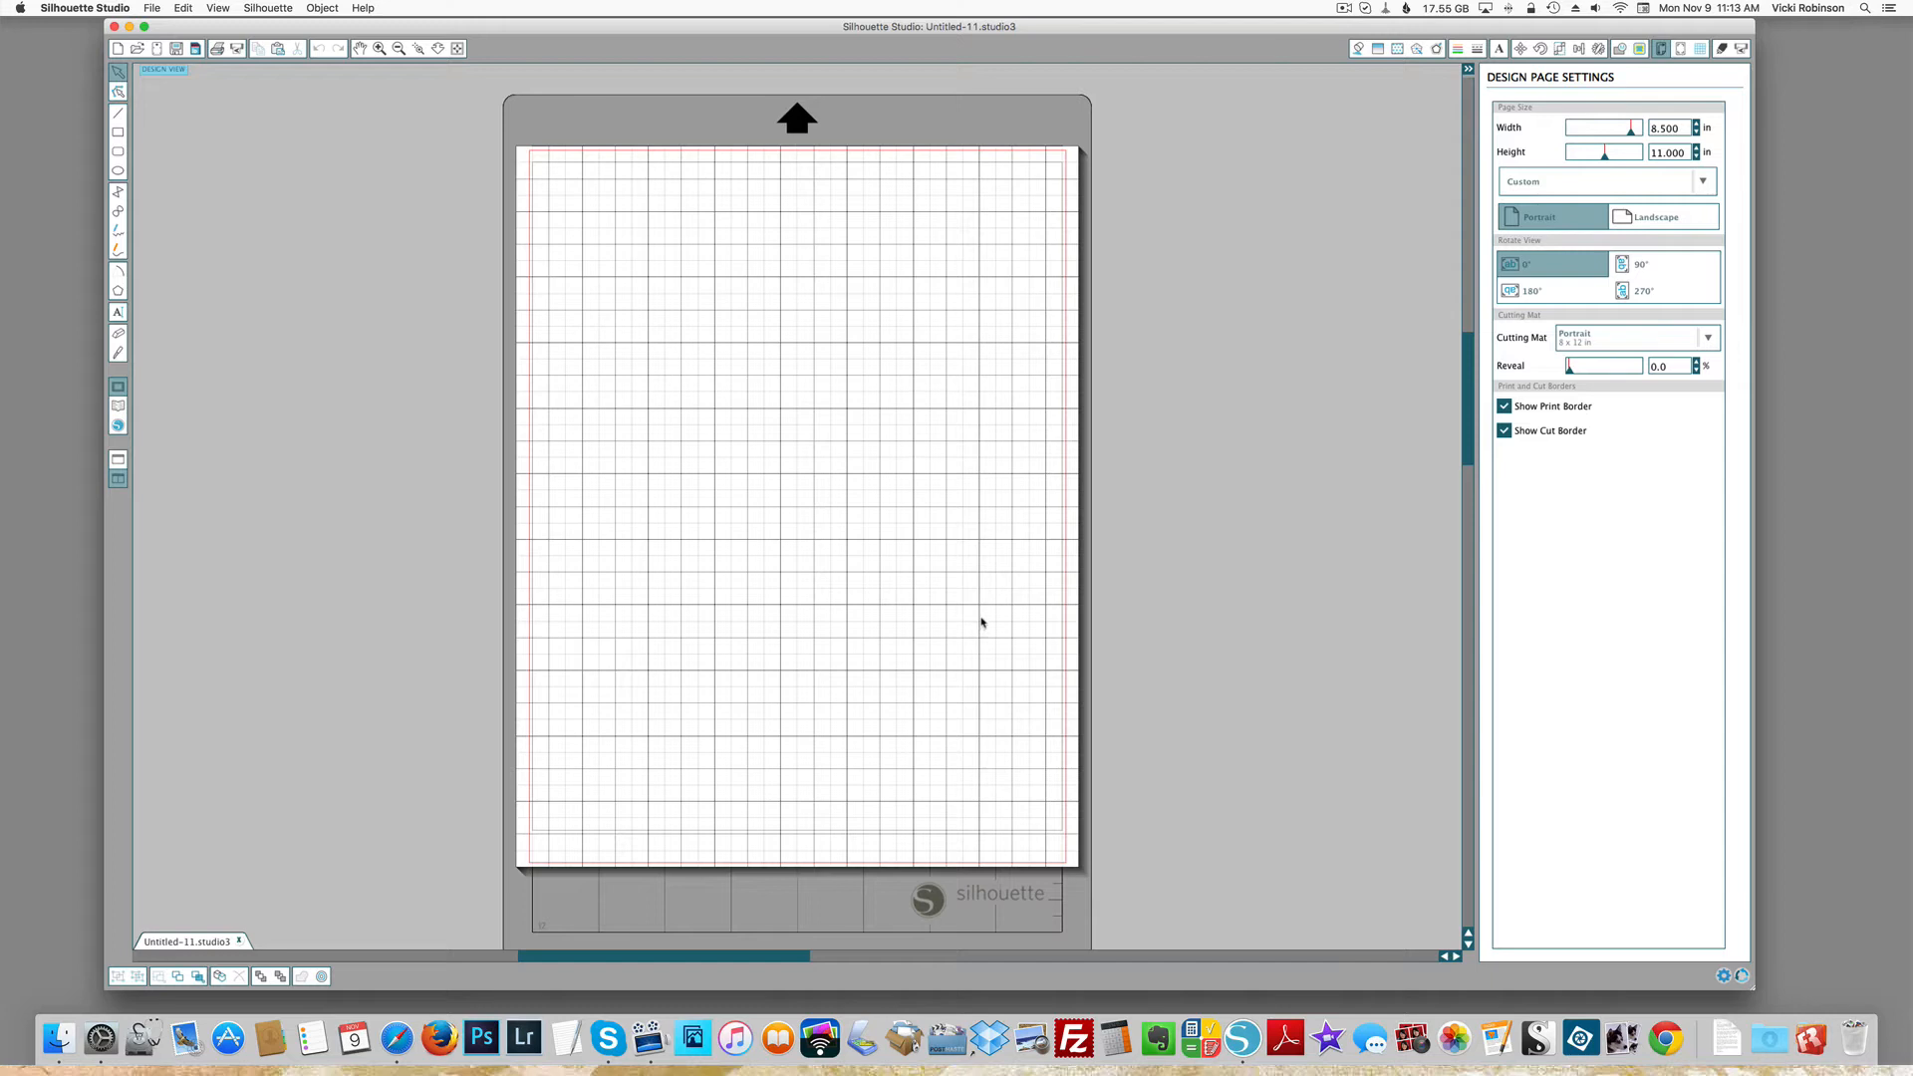
Show the design page settings and open the InTheAir cutting-file PNG from the 1-a-Silhouette folder
{"action": "left_click", "coordinate": [218, 8]}
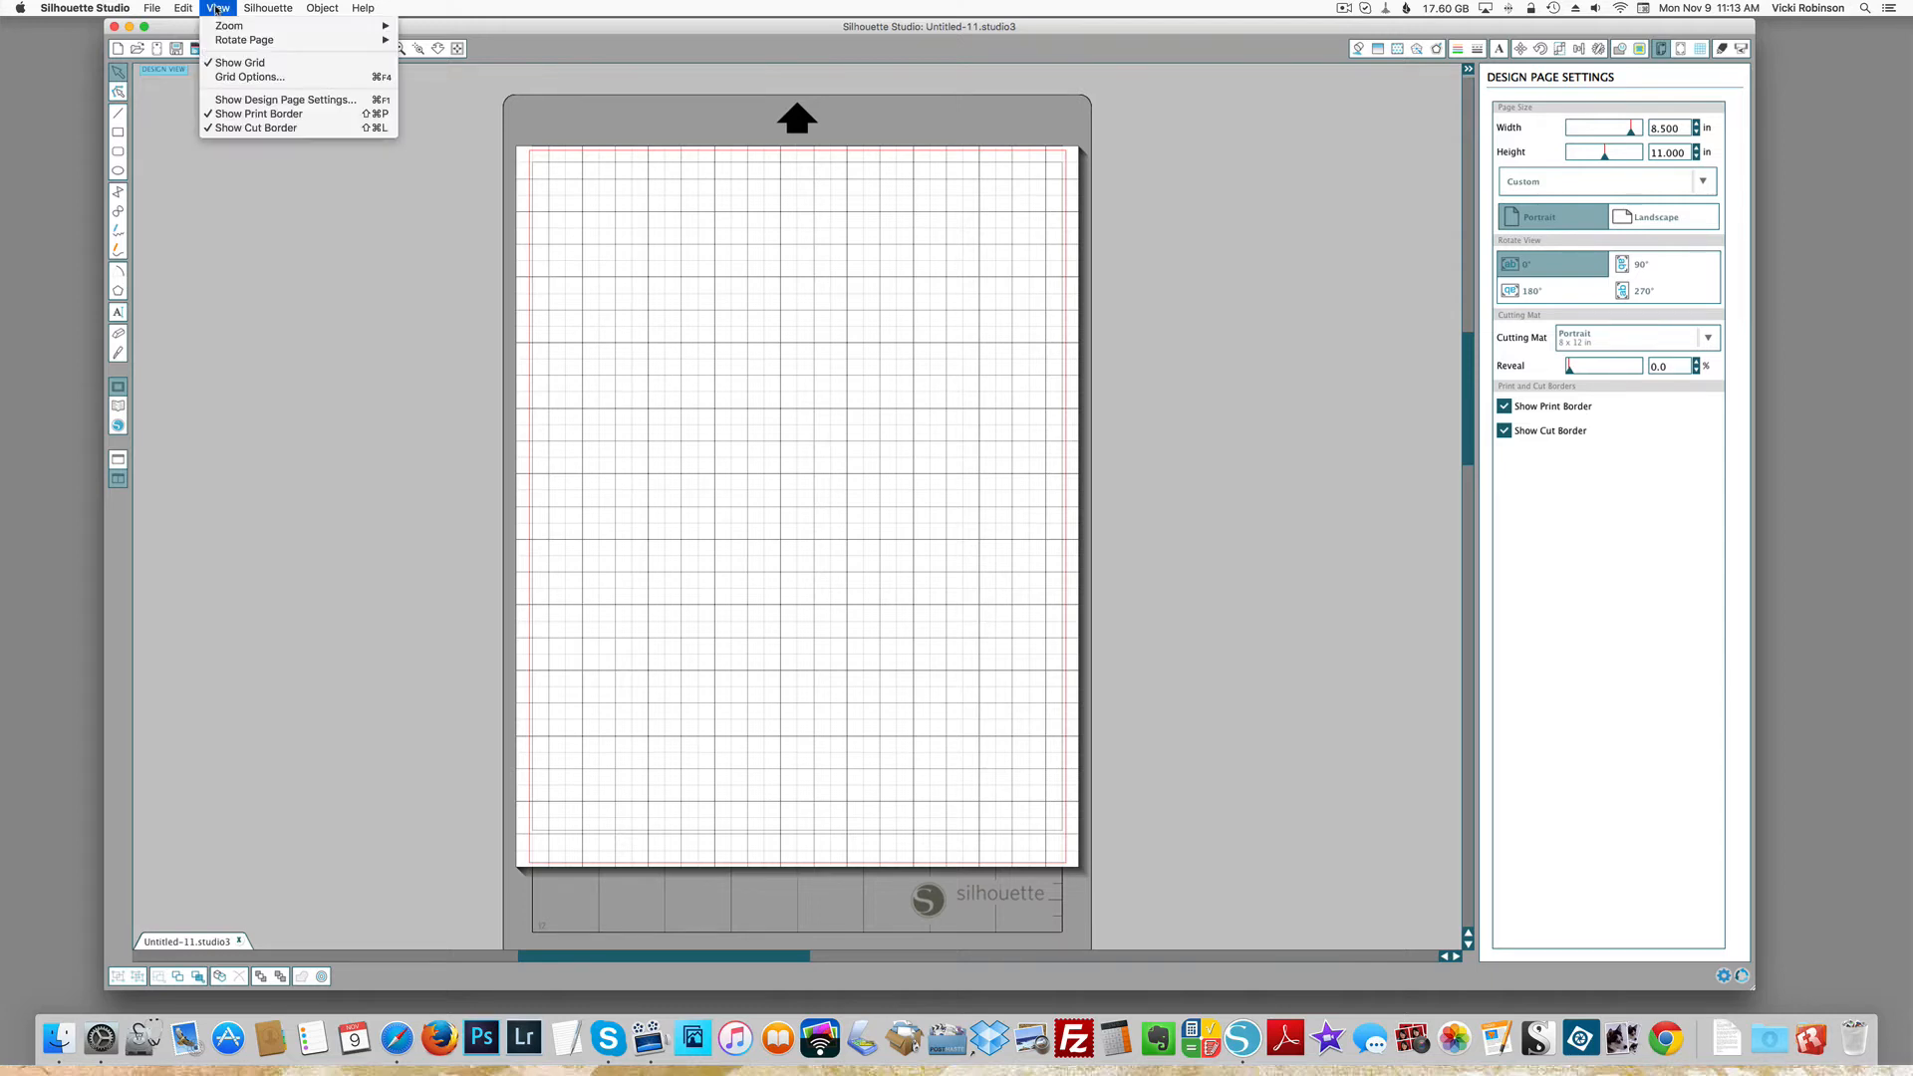
{"action": "left_click", "coordinate": [275, 103]}
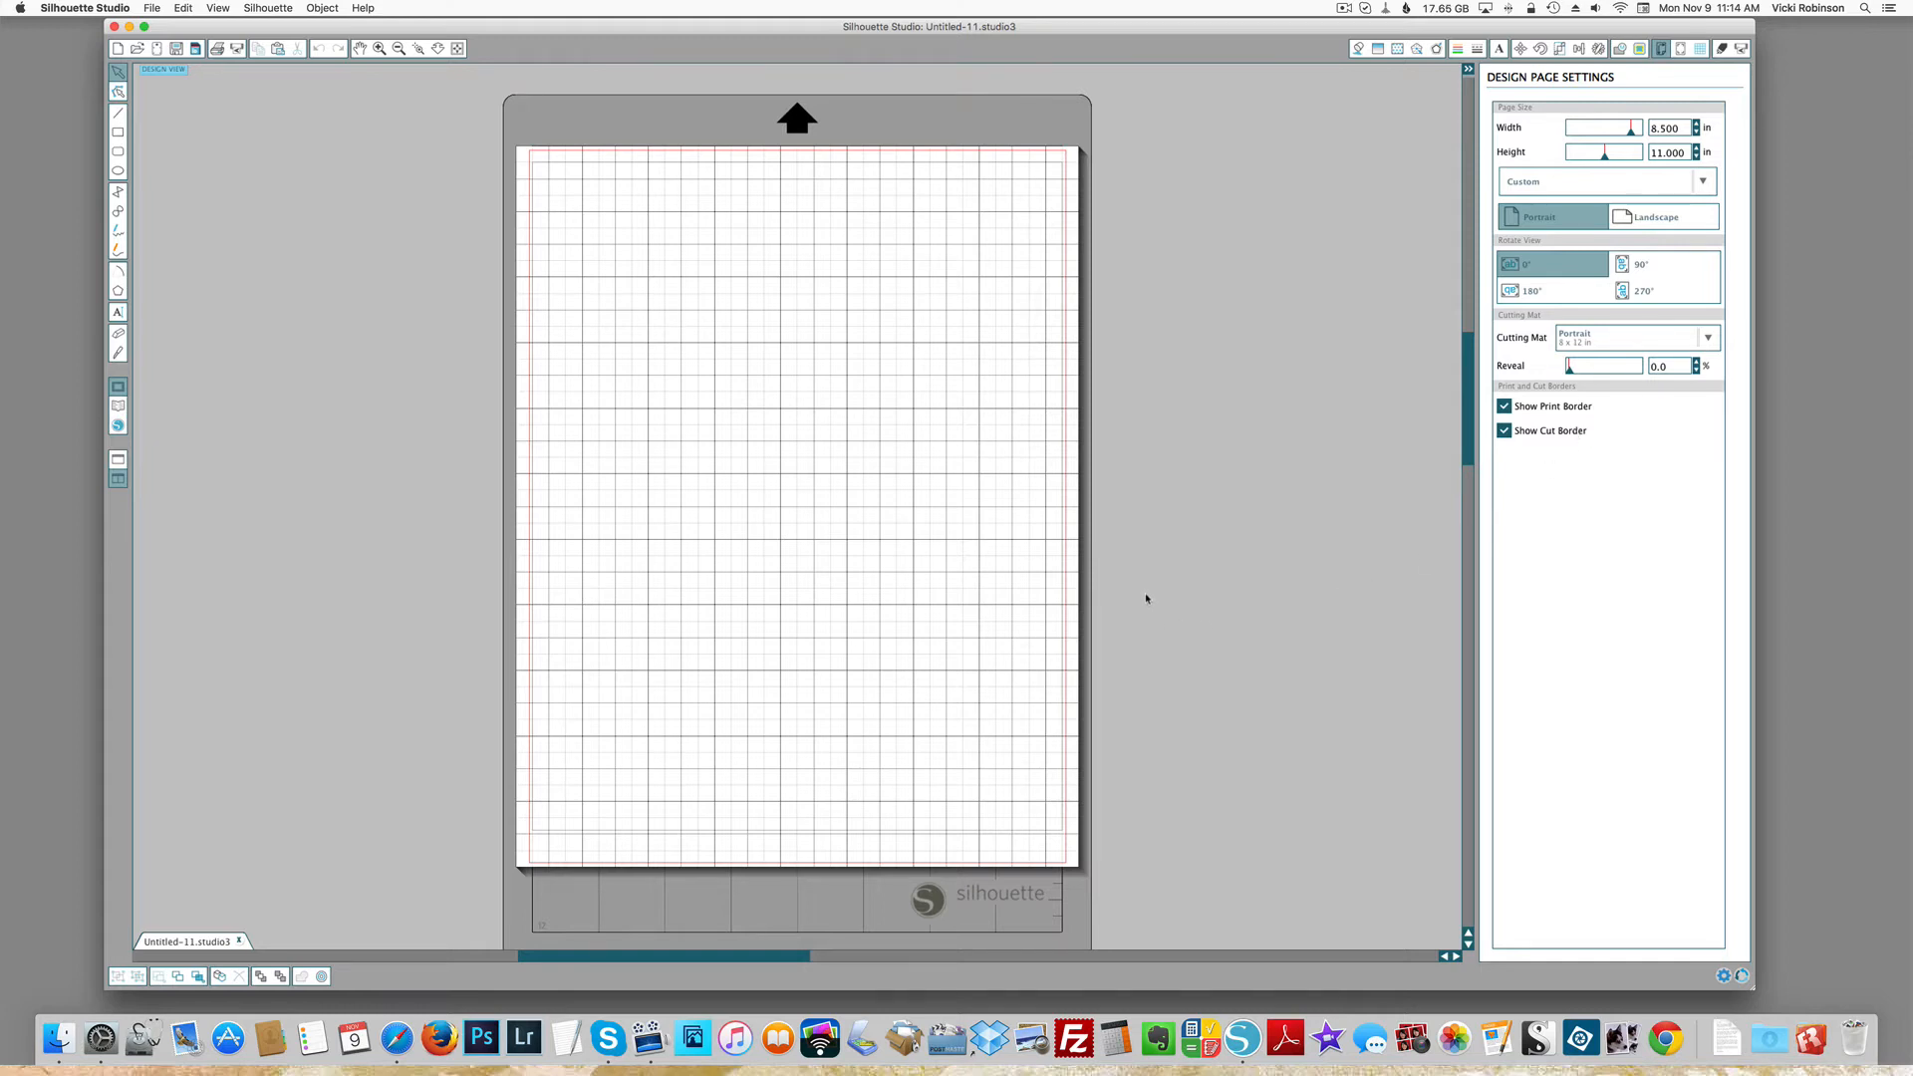
{"action": "left_click", "coordinate": [151, 10]}
{"action": "left_click", "coordinate": [159, 40]}
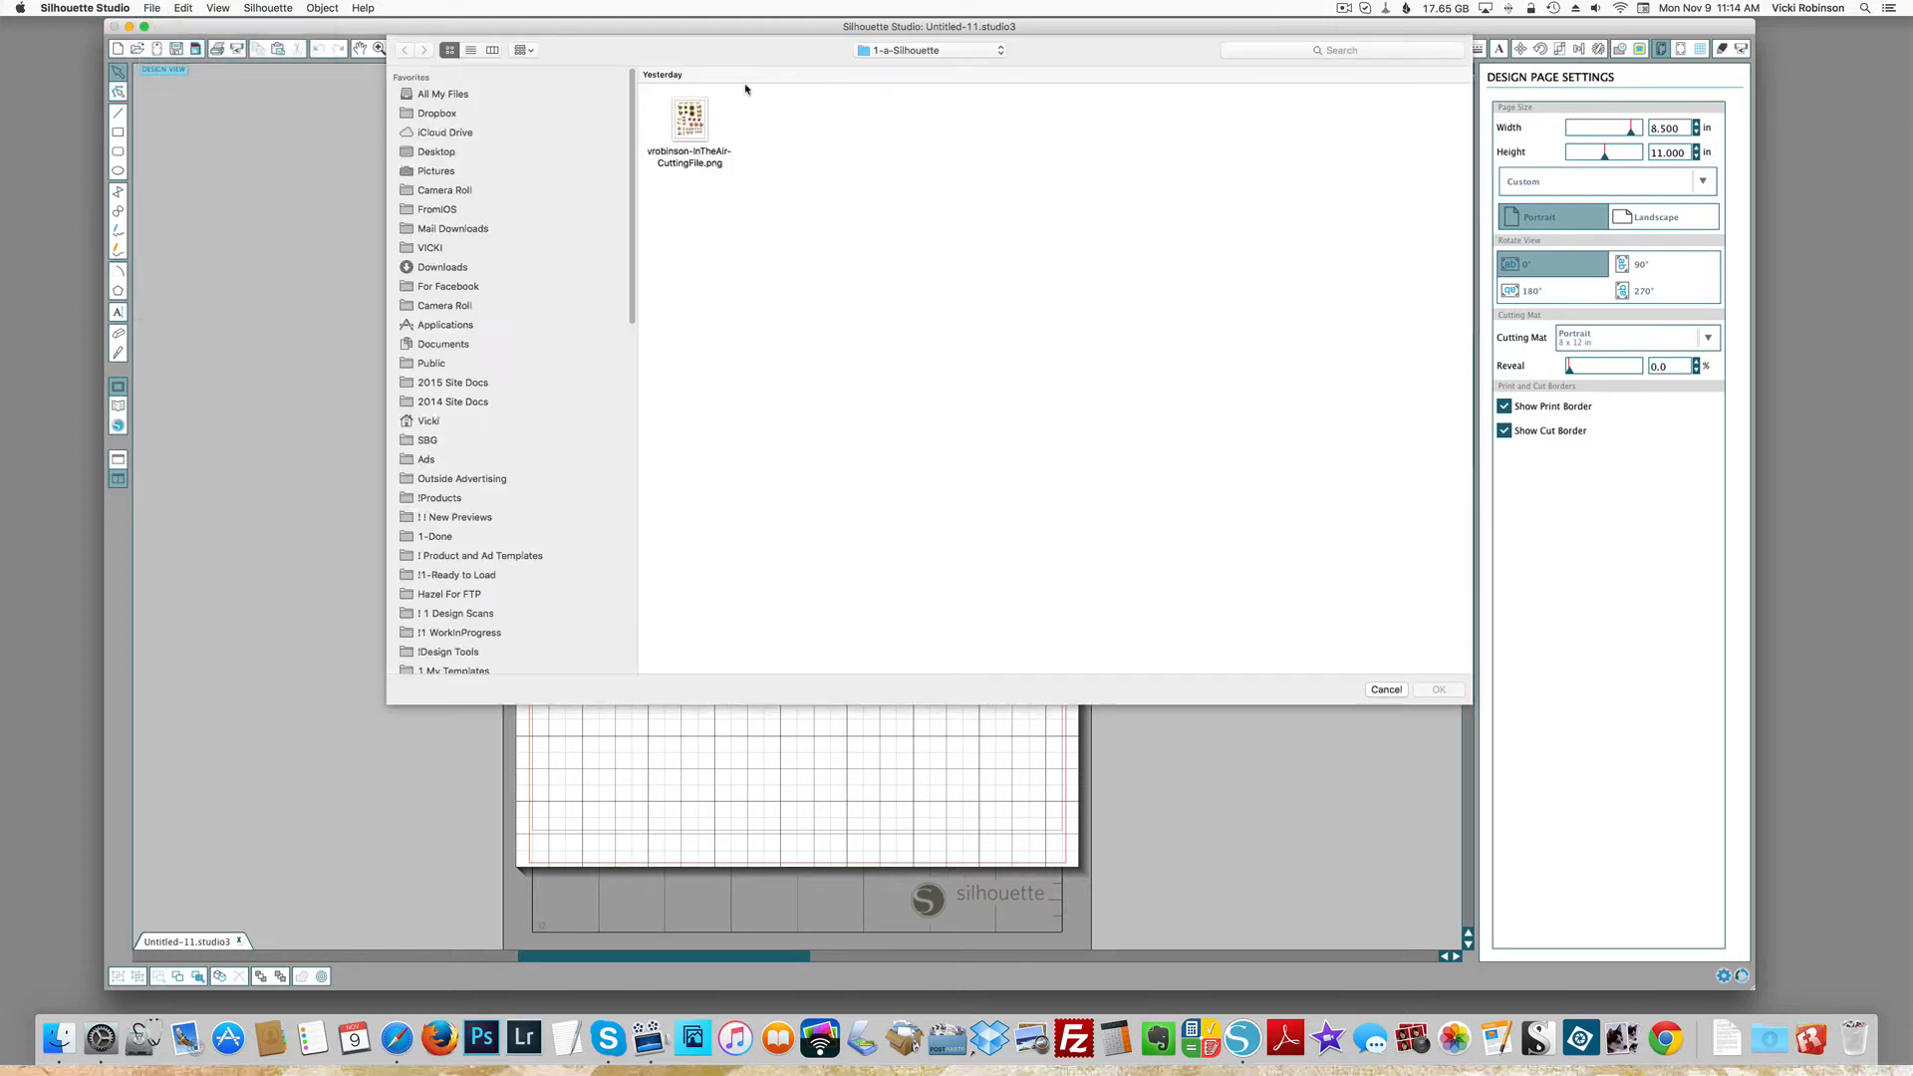
{"action": "left_click", "coordinate": [697, 129]}
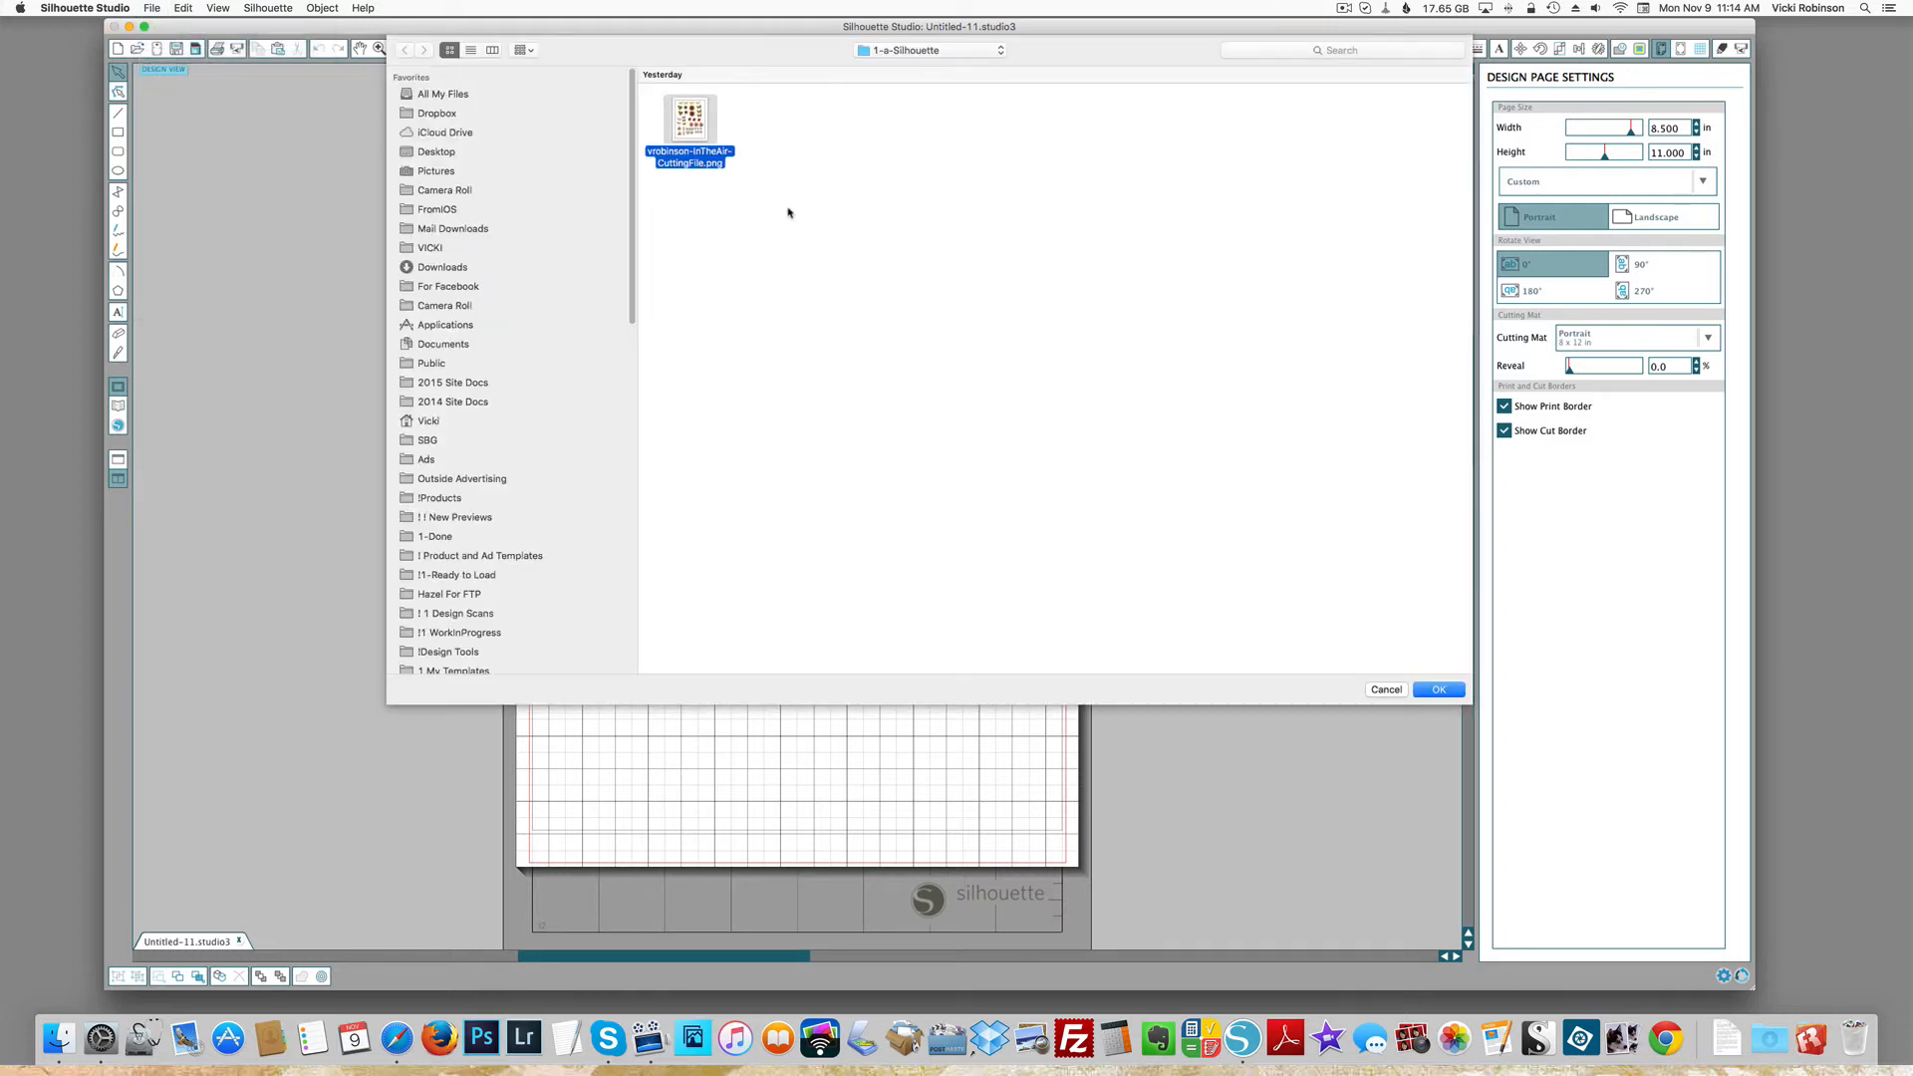
{"action": "left_click", "coordinate": [1438, 690]}
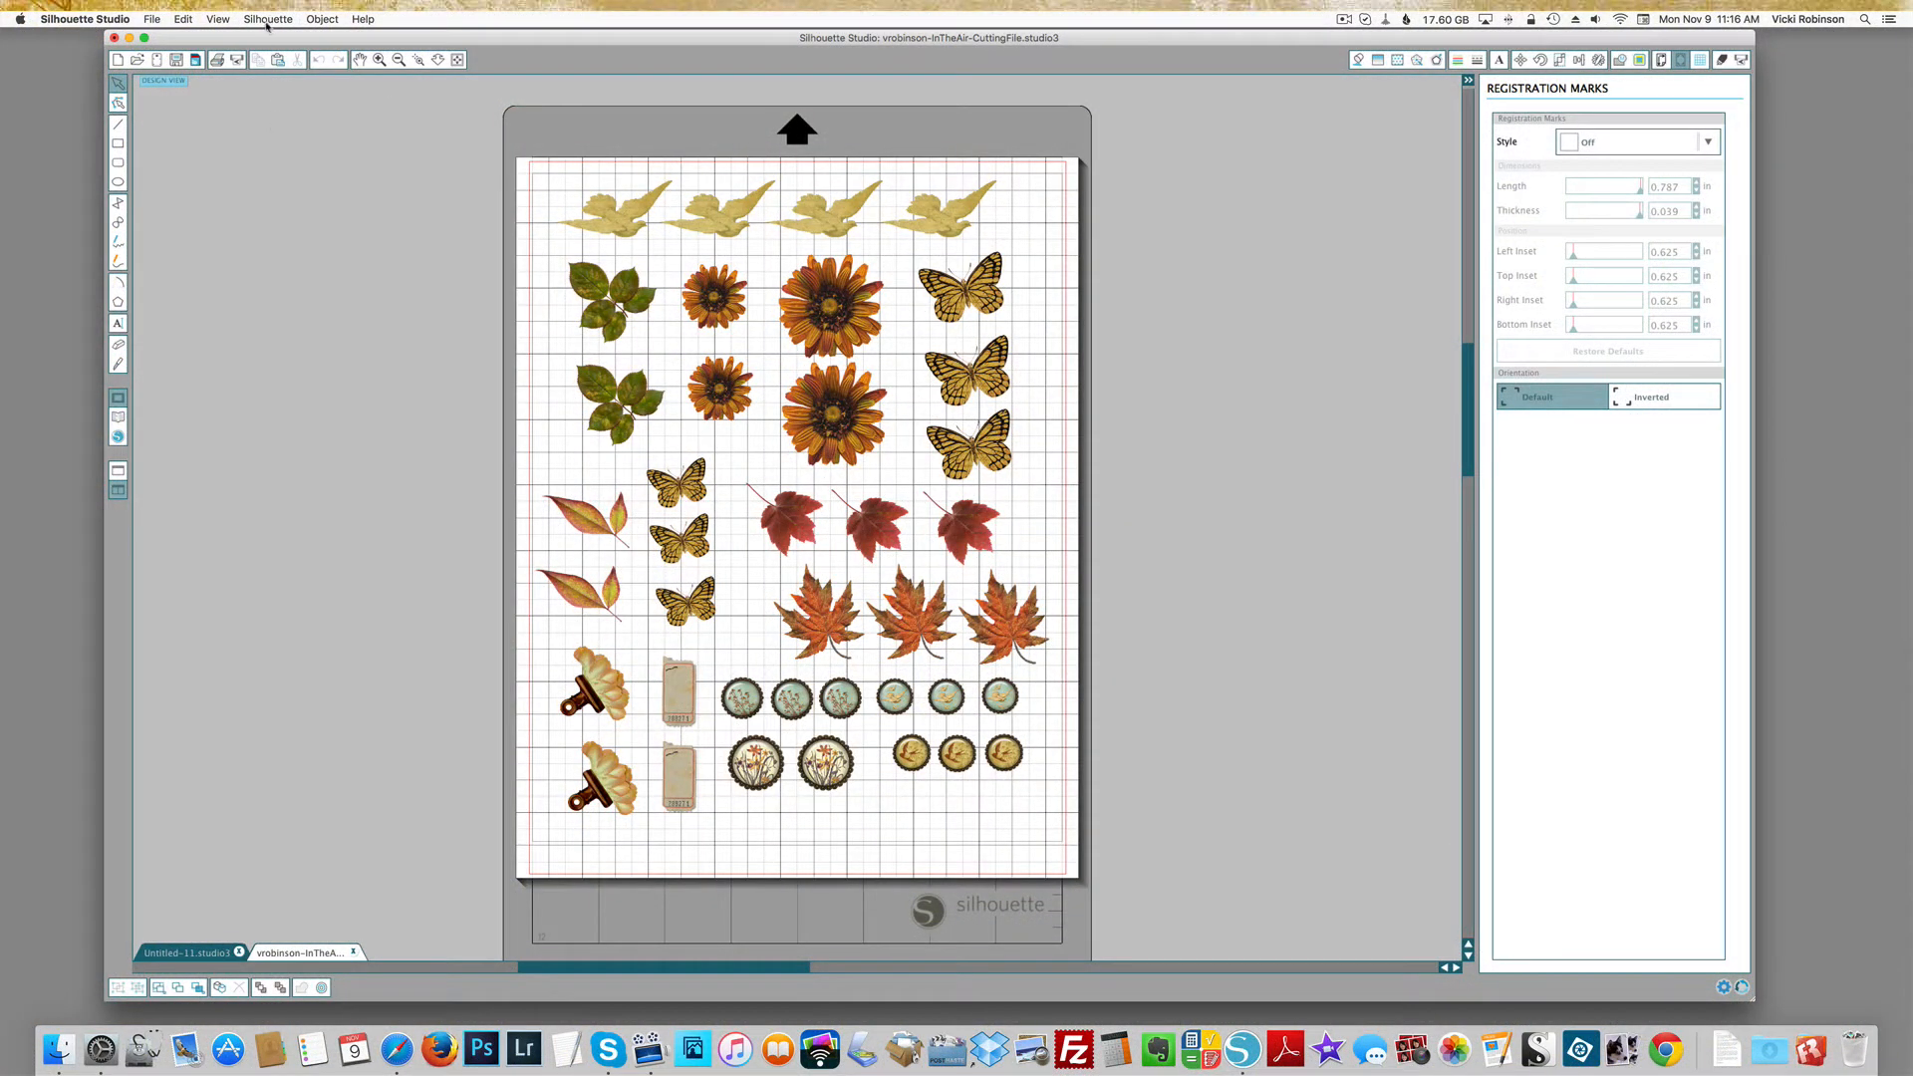
Add registration marks to the page using the Type 1 (CAMEO, Portrait) style
{"action": "left_click", "coordinate": [267, 19]}
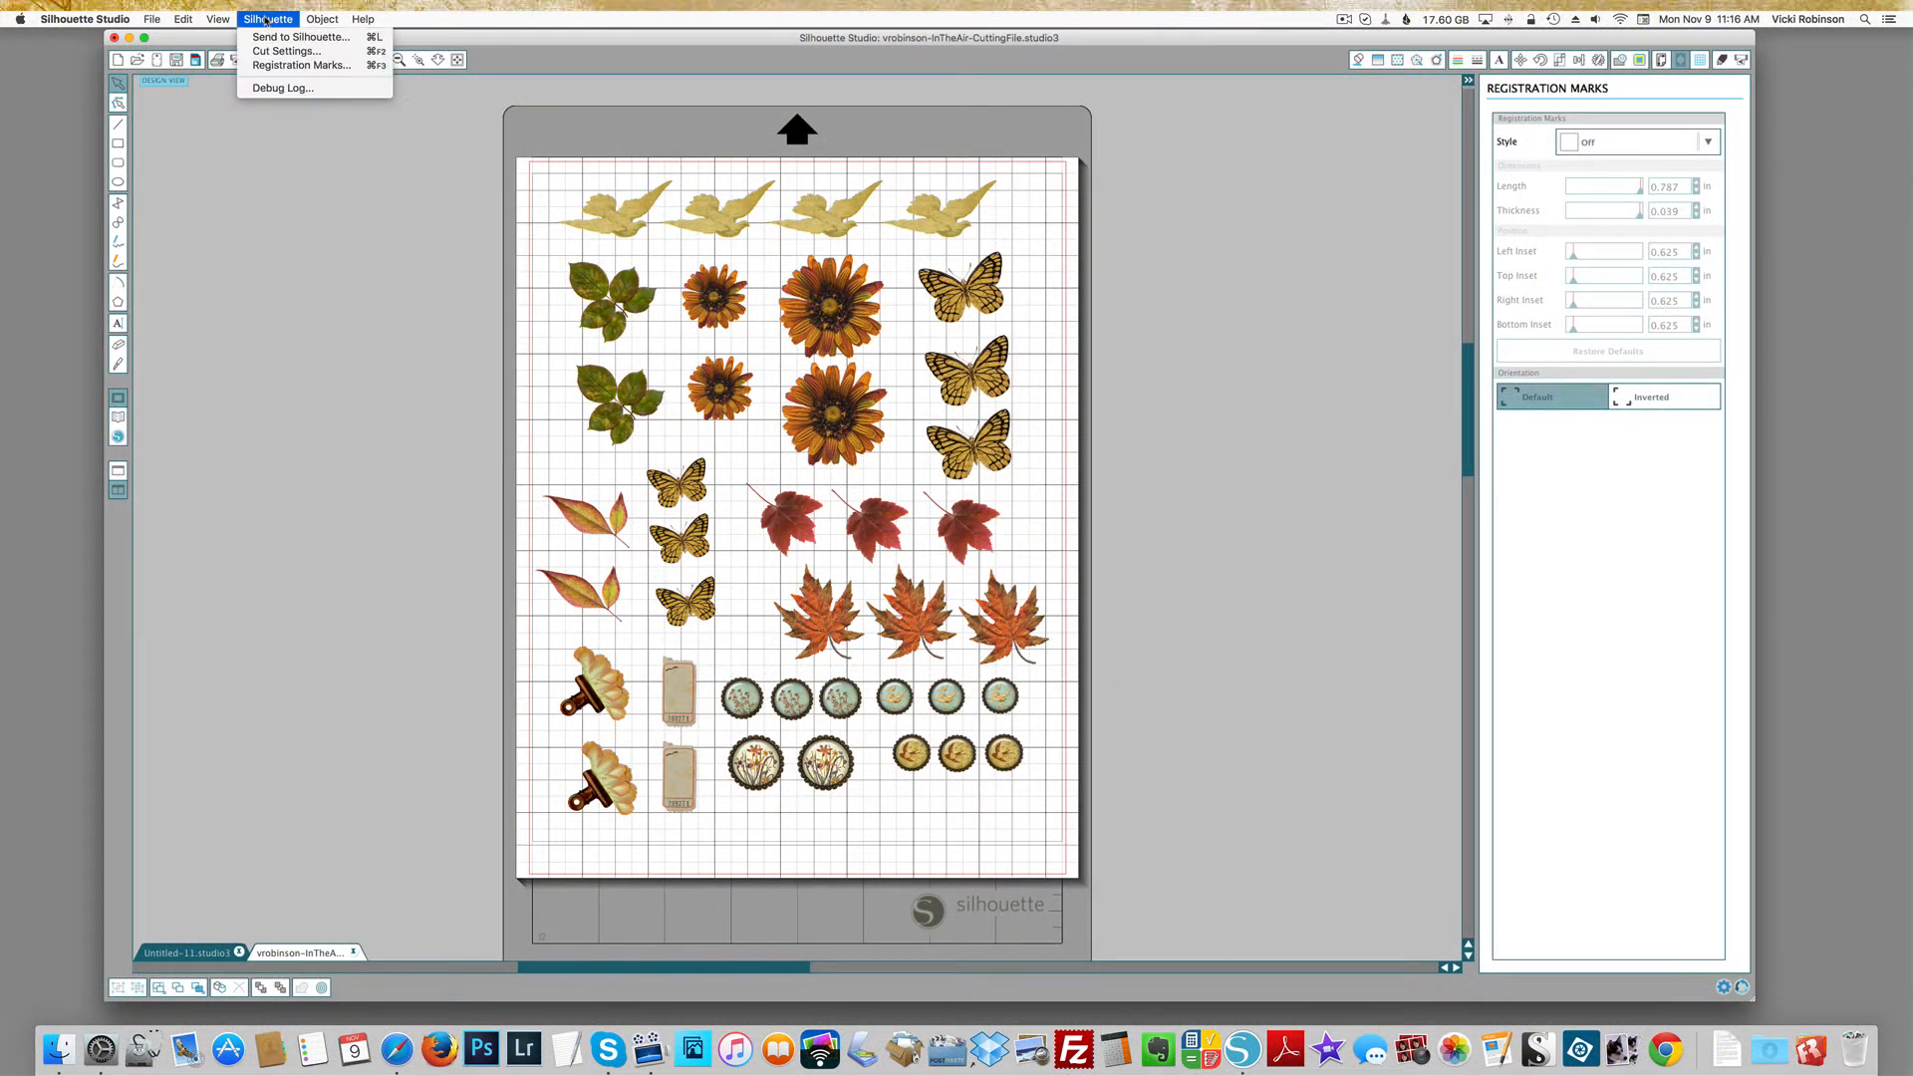
{"action": "left_click", "coordinate": [280, 66]}
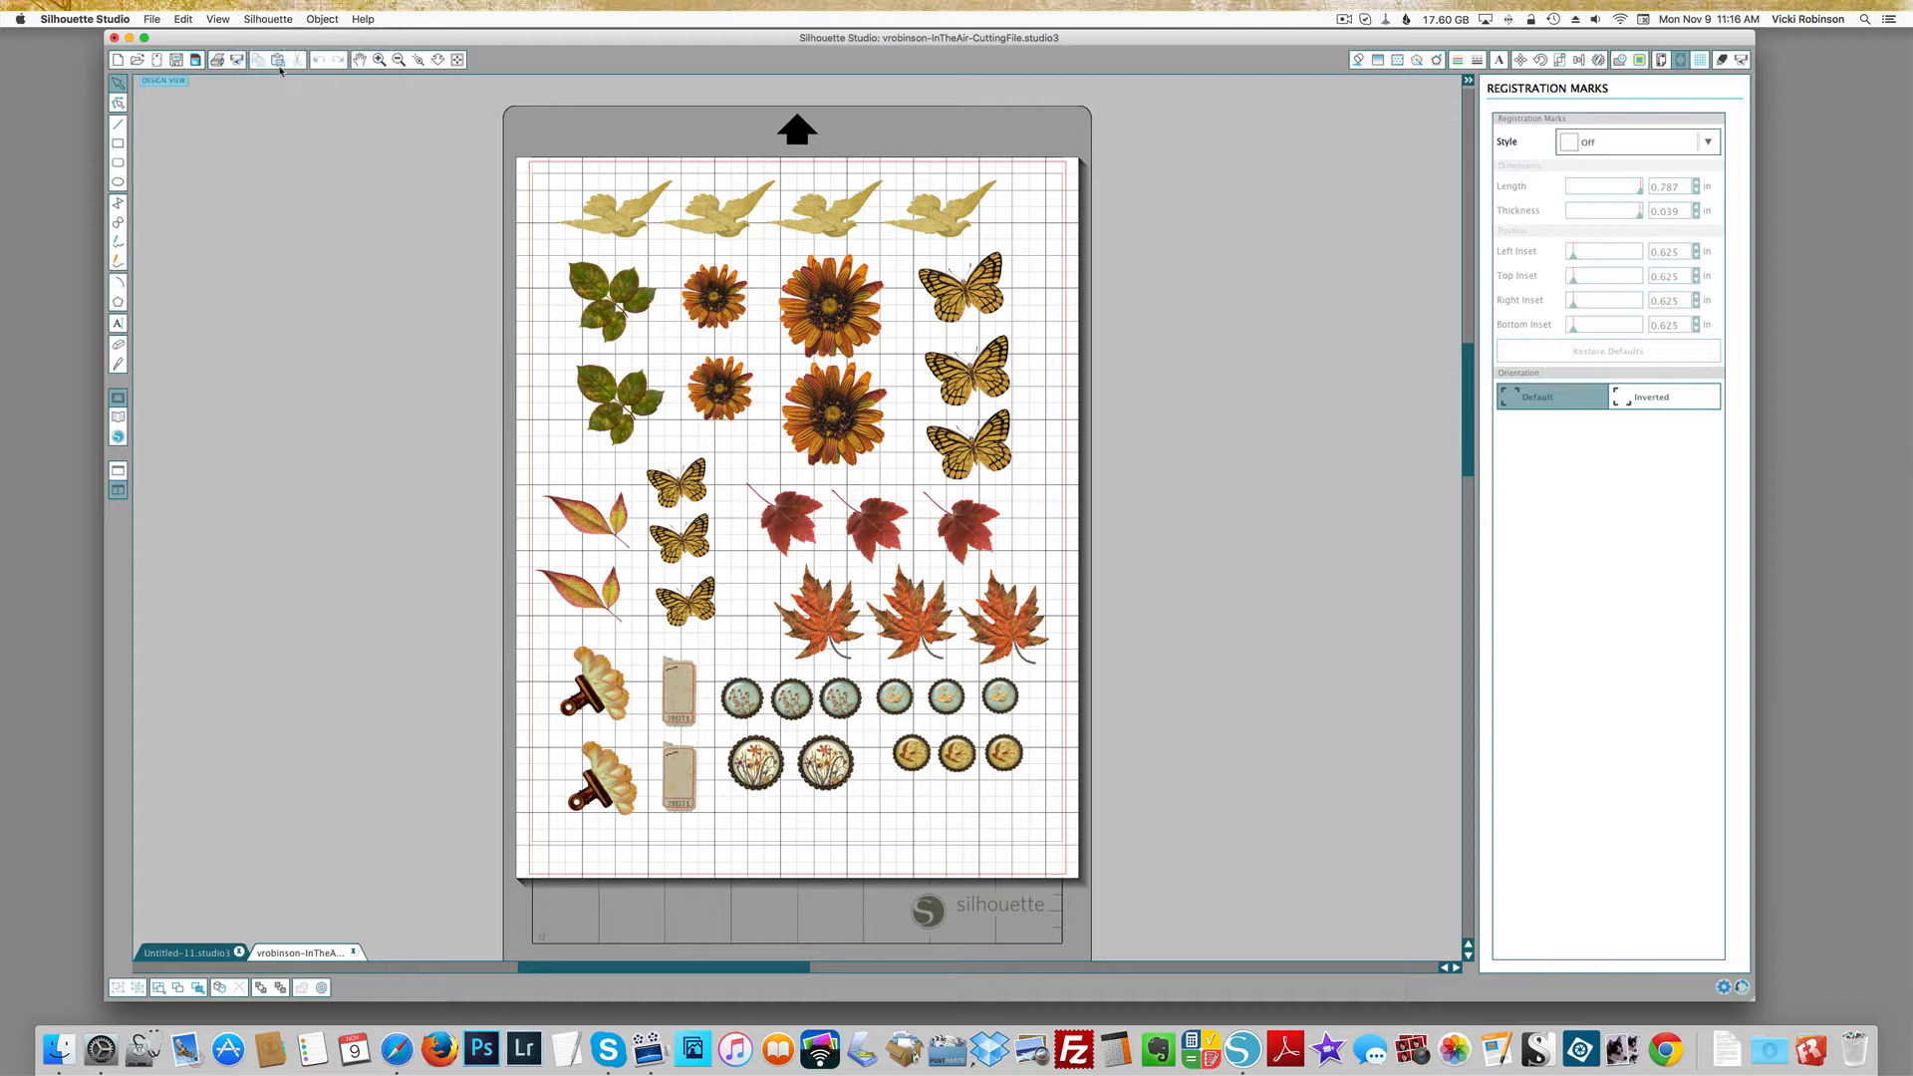
{"action": "left_click", "coordinate": [1710, 144]}
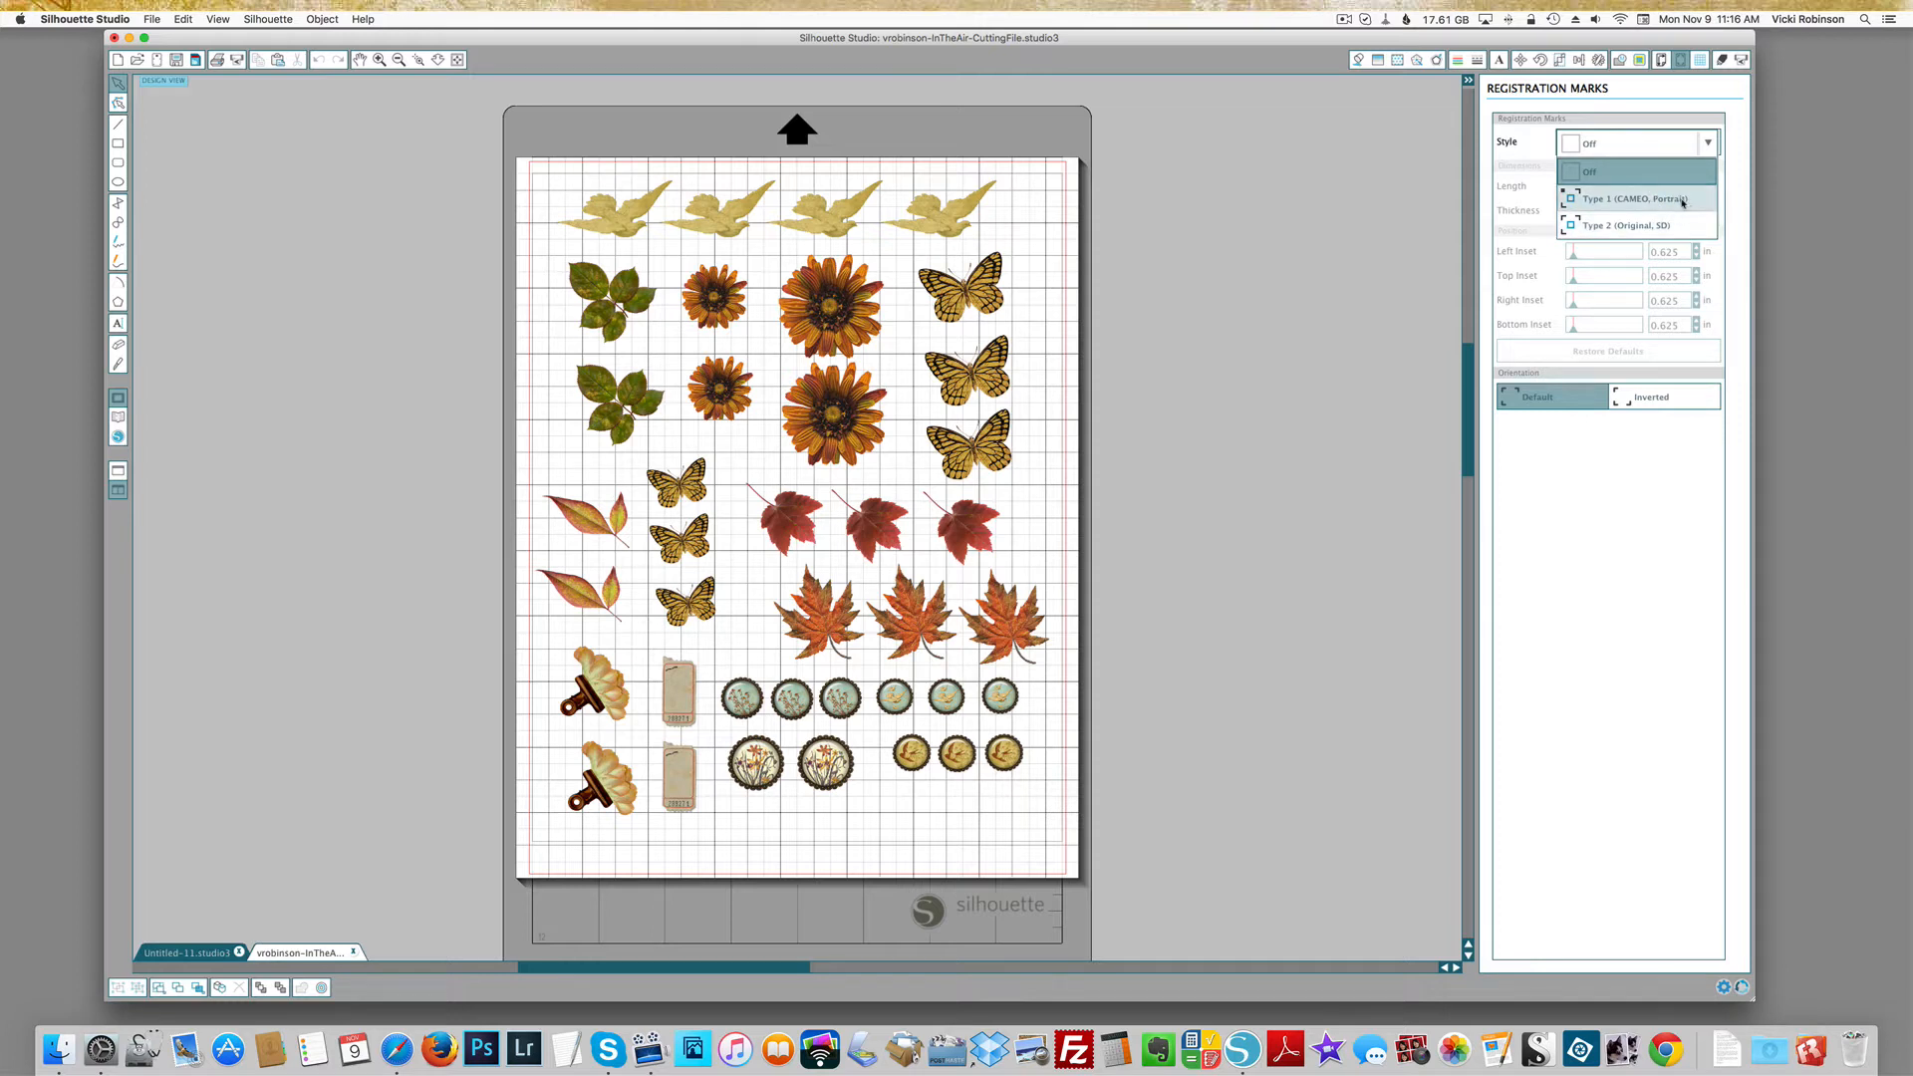
{"action": "left_click", "coordinate": [1624, 202]}
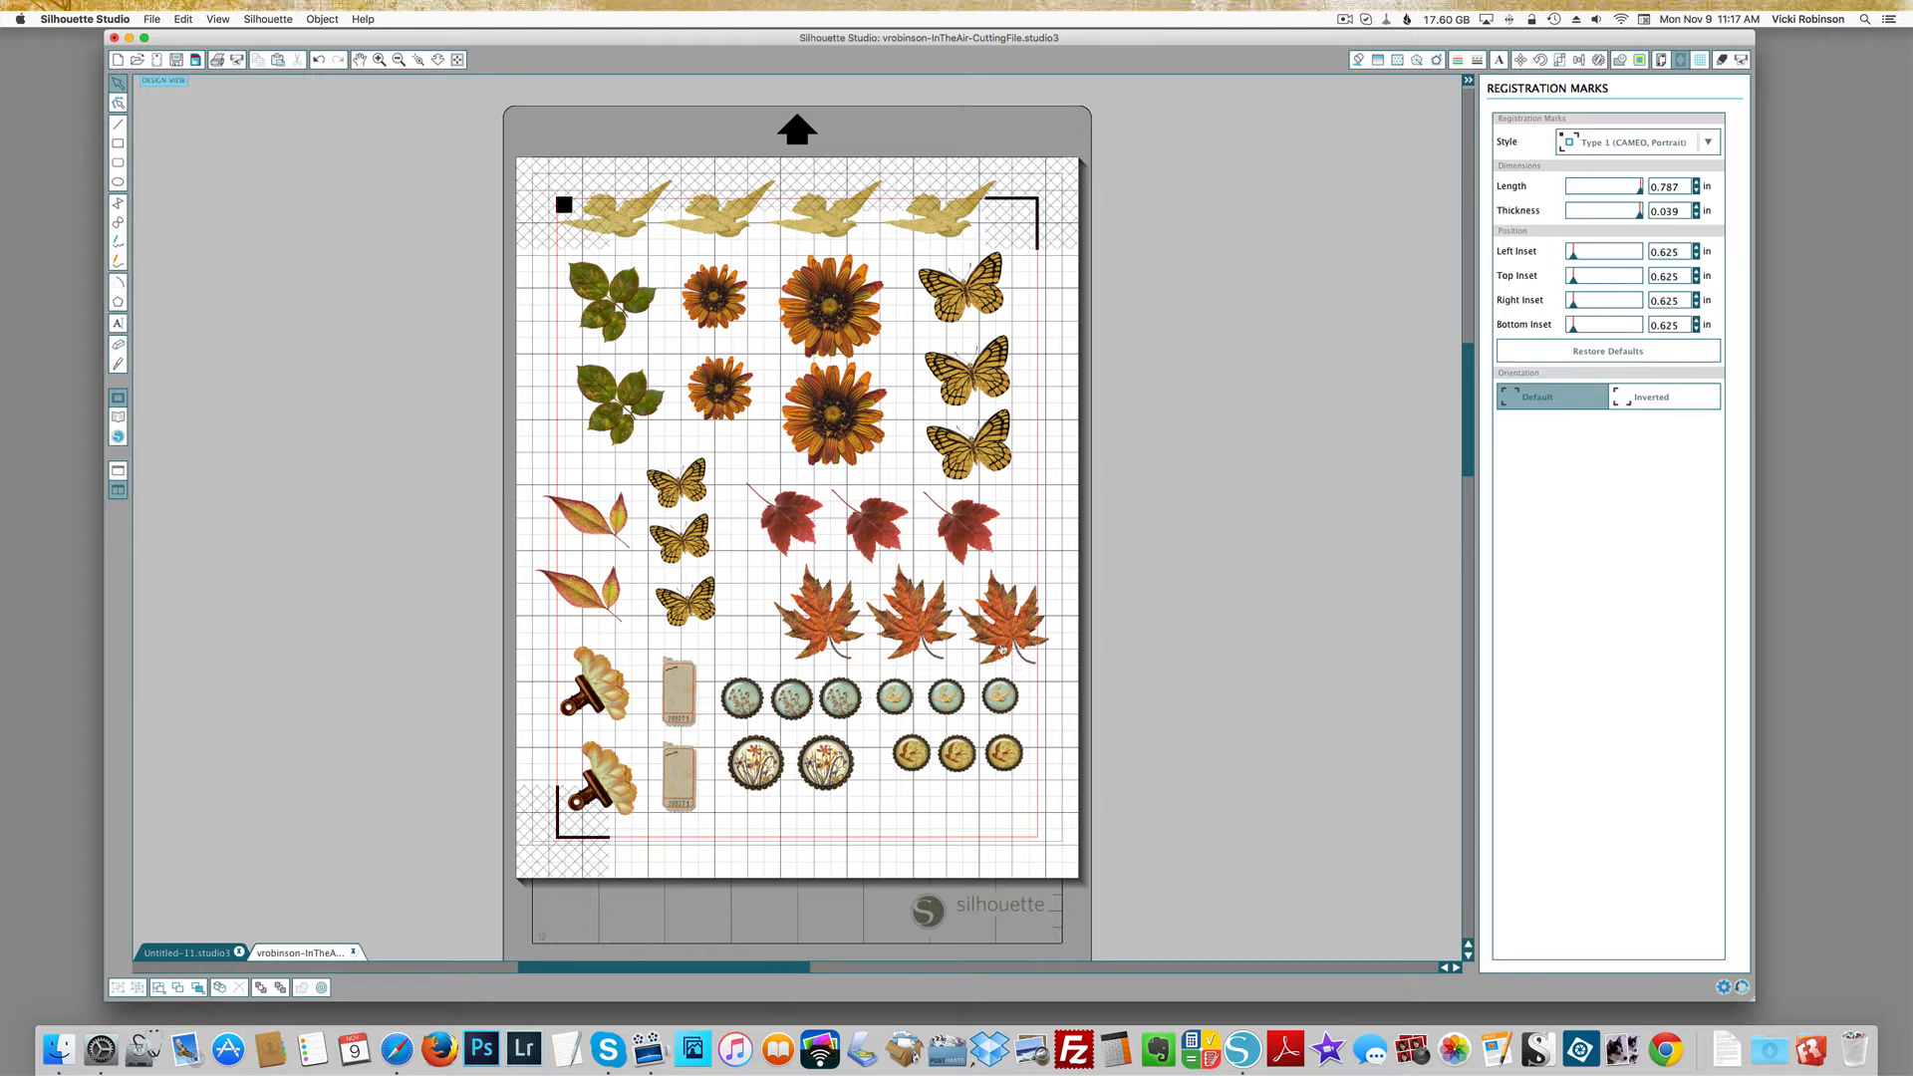
Scale down the artwork image proportionally and reposition it so the pictures fit inside the registration marks
{"action": "left_click", "coordinate": [718, 302]}
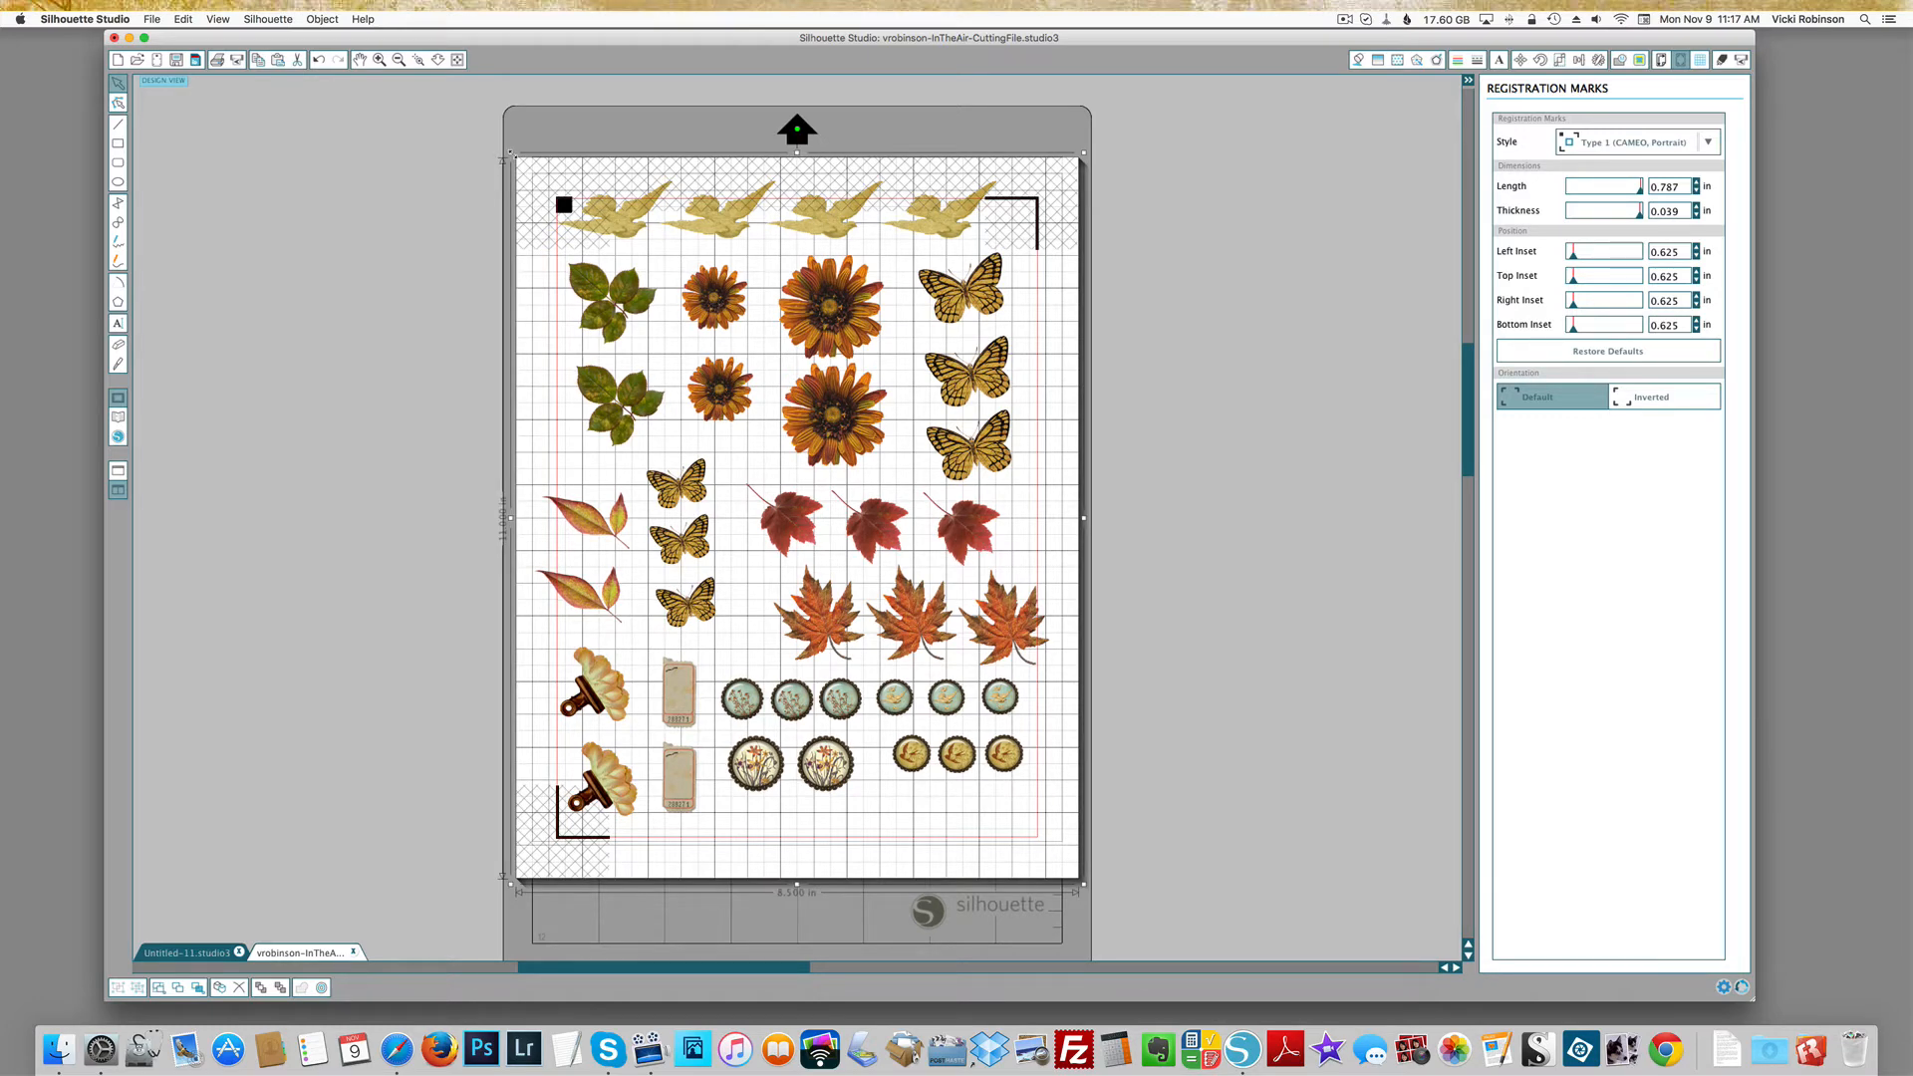
{"action": "left_click_drag", "start_coordinate": [510, 153], "coordinate": [571, 206]}
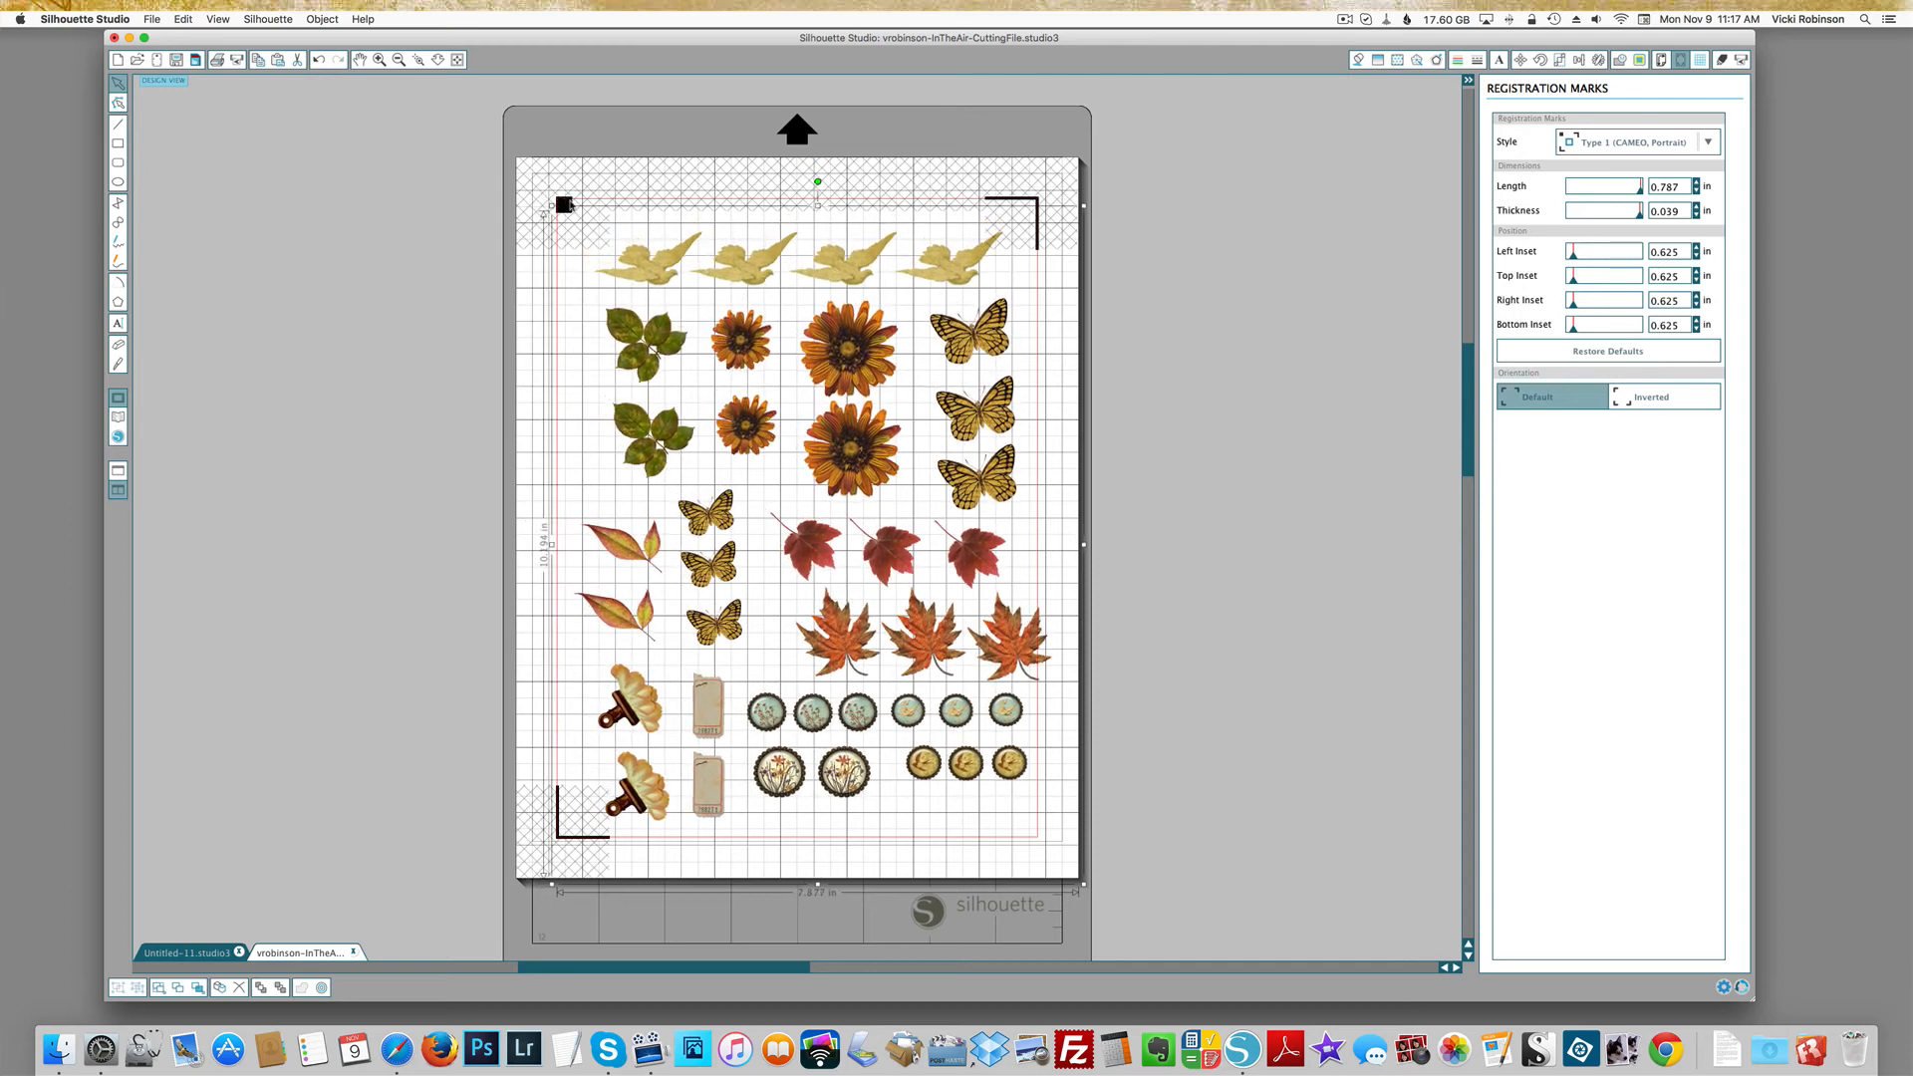
{"action": "left_click_drag", "start_coordinate": [960, 263], "coordinate": [945, 265]}
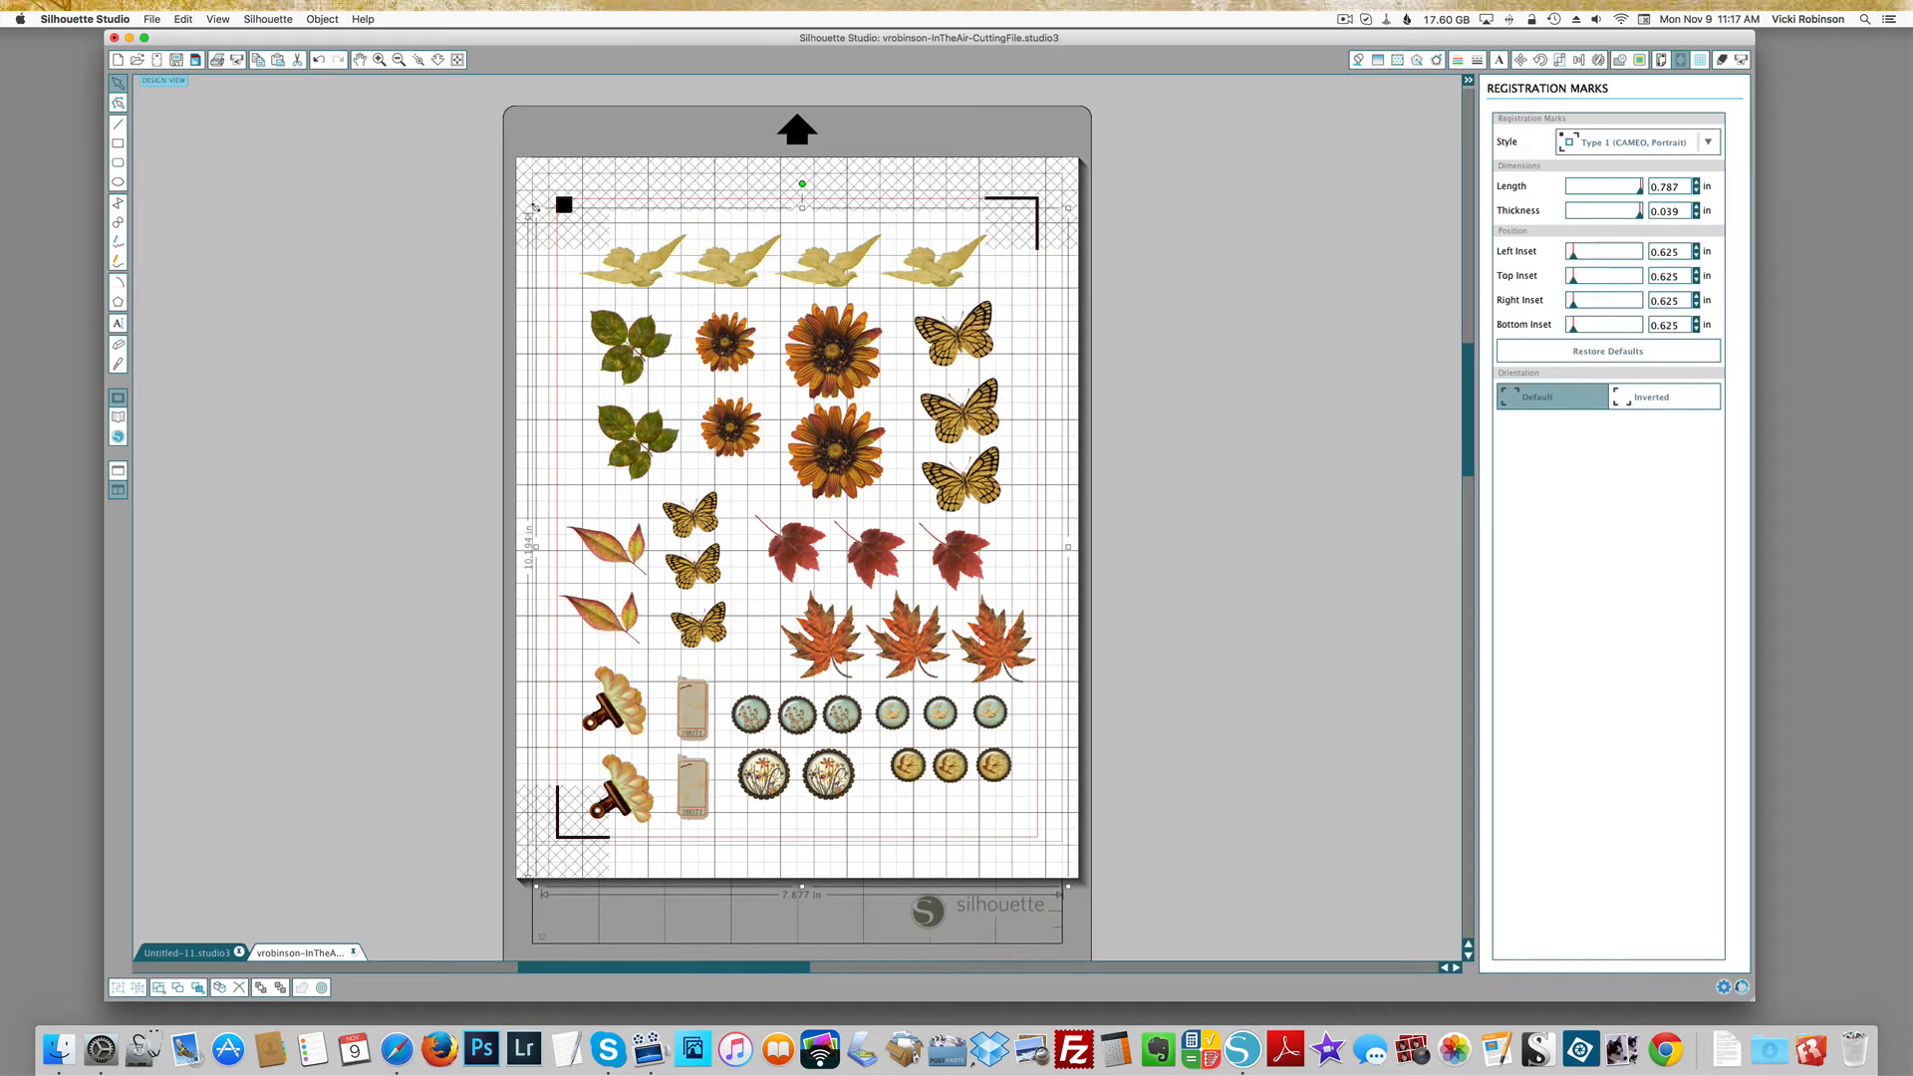
{"action": "left_click_drag", "start_coordinate": [534, 206], "coordinate": [562, 224]}
{"action": "left_click_drag", "start_coordinate": [652, 276], "coordinate": [649, 261]}
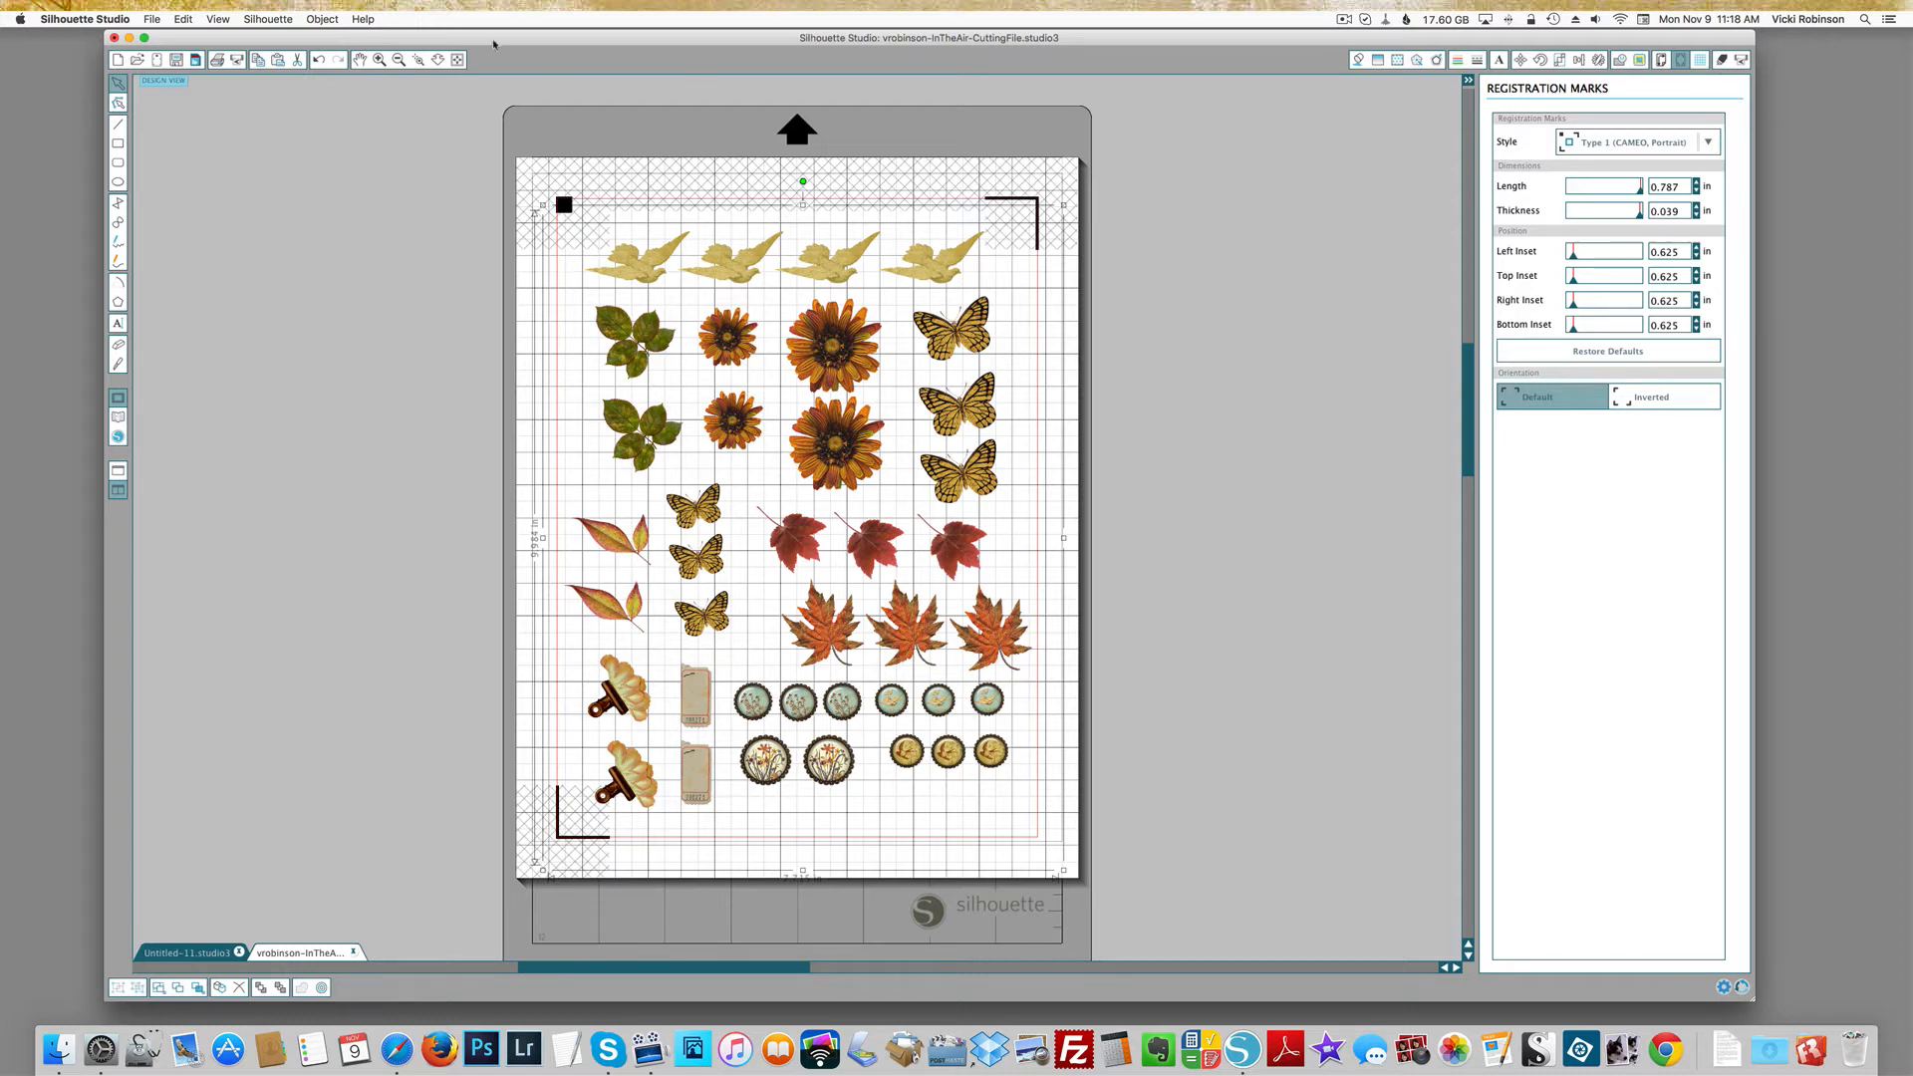
Define a trace area of about 7.3 by 9.2 in around all the pictures within the registration marks
{"action": "left_click", "coordinate": [270, 20]}
{"action": "left_click", "coordinate": [1637, 62]}
{"action": "left_click", "coordinate": [1641, 62]}
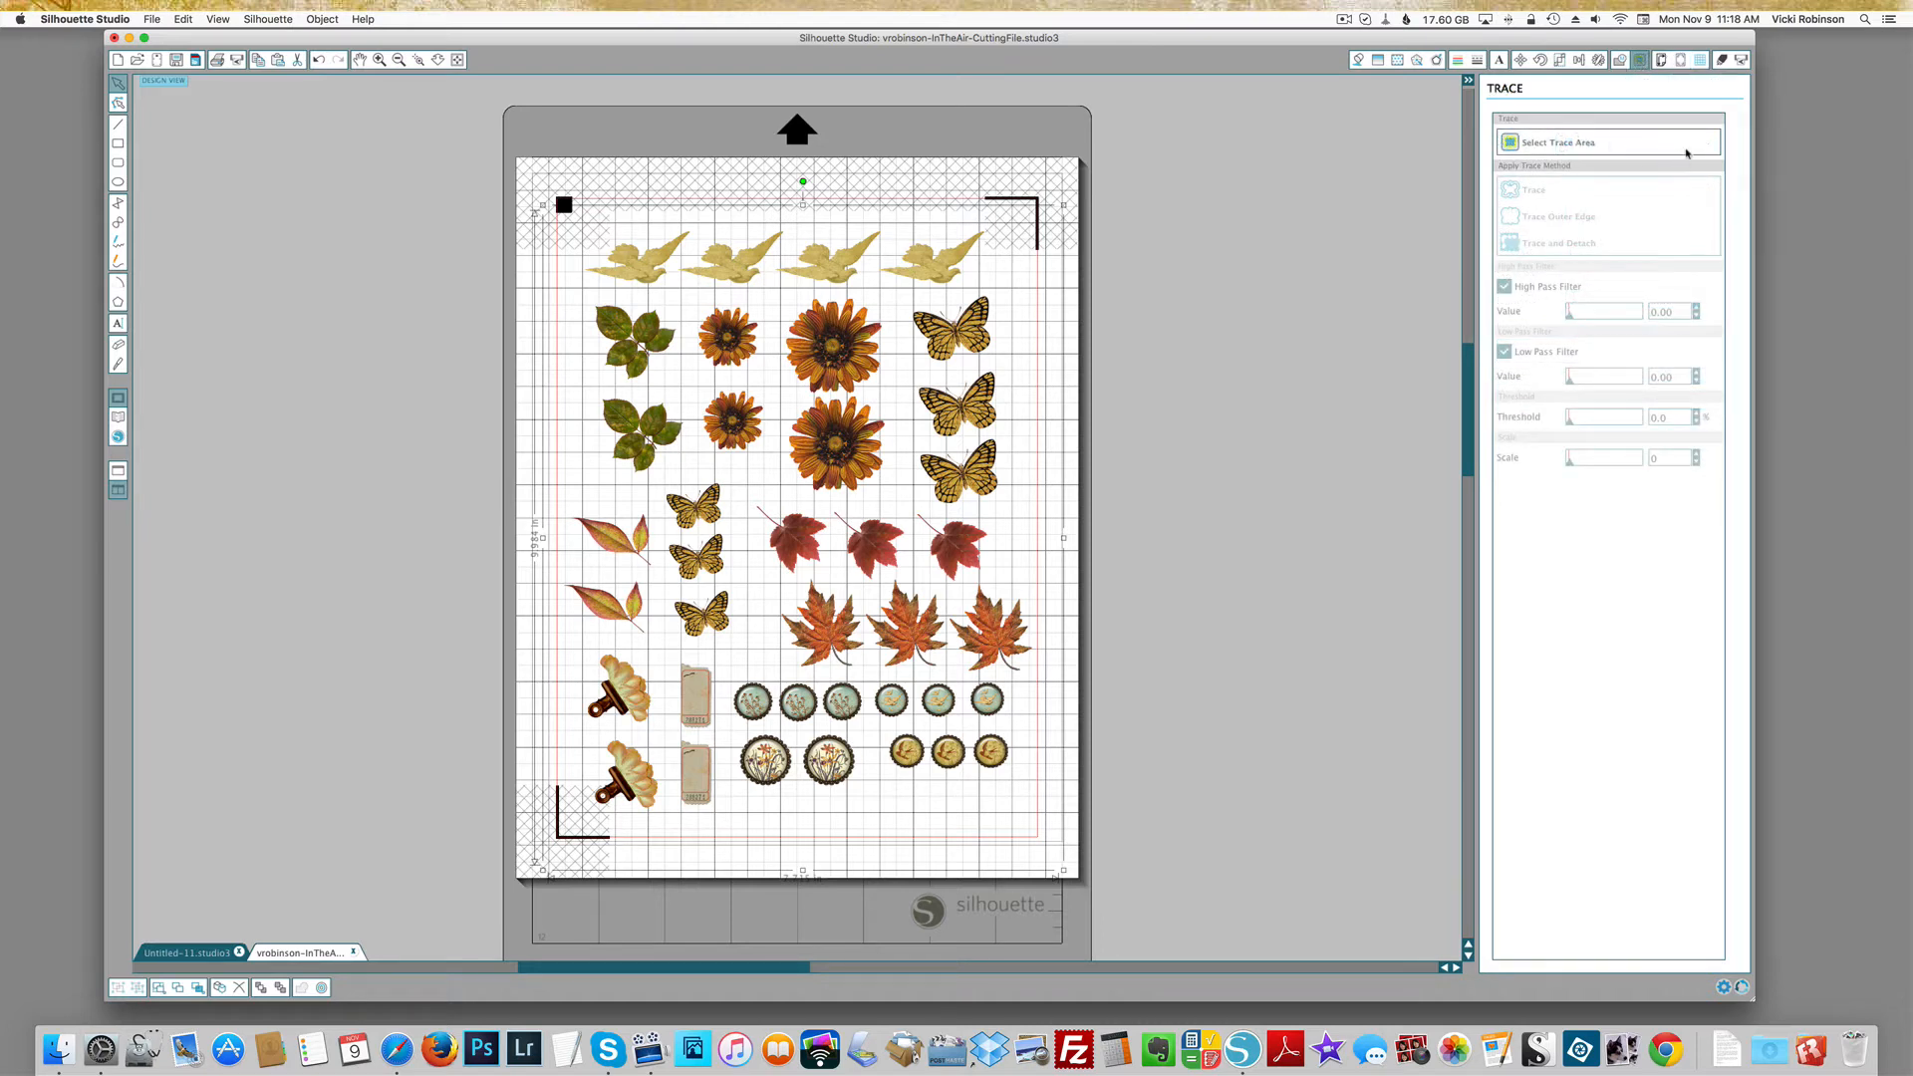
{"action": "left_click", "coordinate": [1522, 142]}
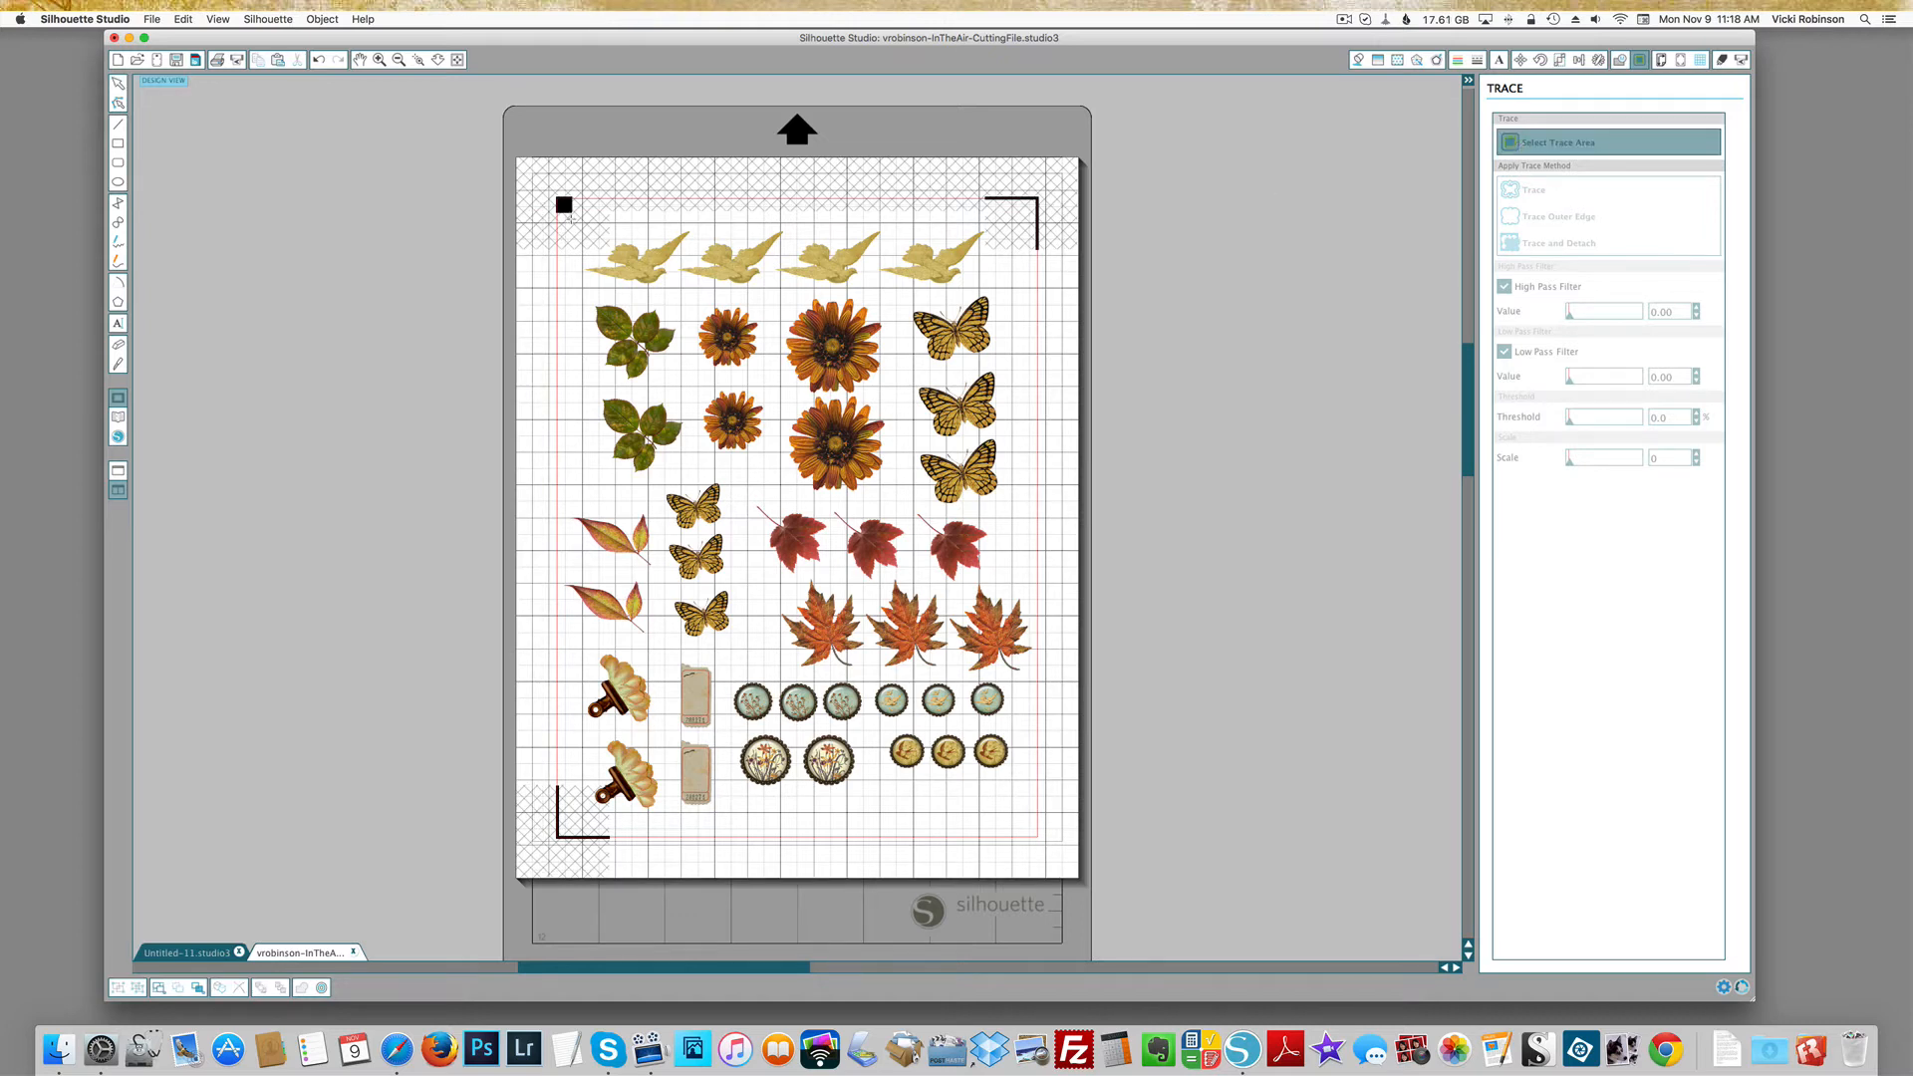
{"action": "mouse_move", "coordinate": [571, 218]}
{"action": "left_mouse_down"}
{"action": "mouse_move", "coordinate": [700, 386]}
{"action": "mouse_move", "coordinate": [825, 492]}
{"action": "mouse_move", "coordinate": [1021, 818]}
{"action": "left_mouse_up"}
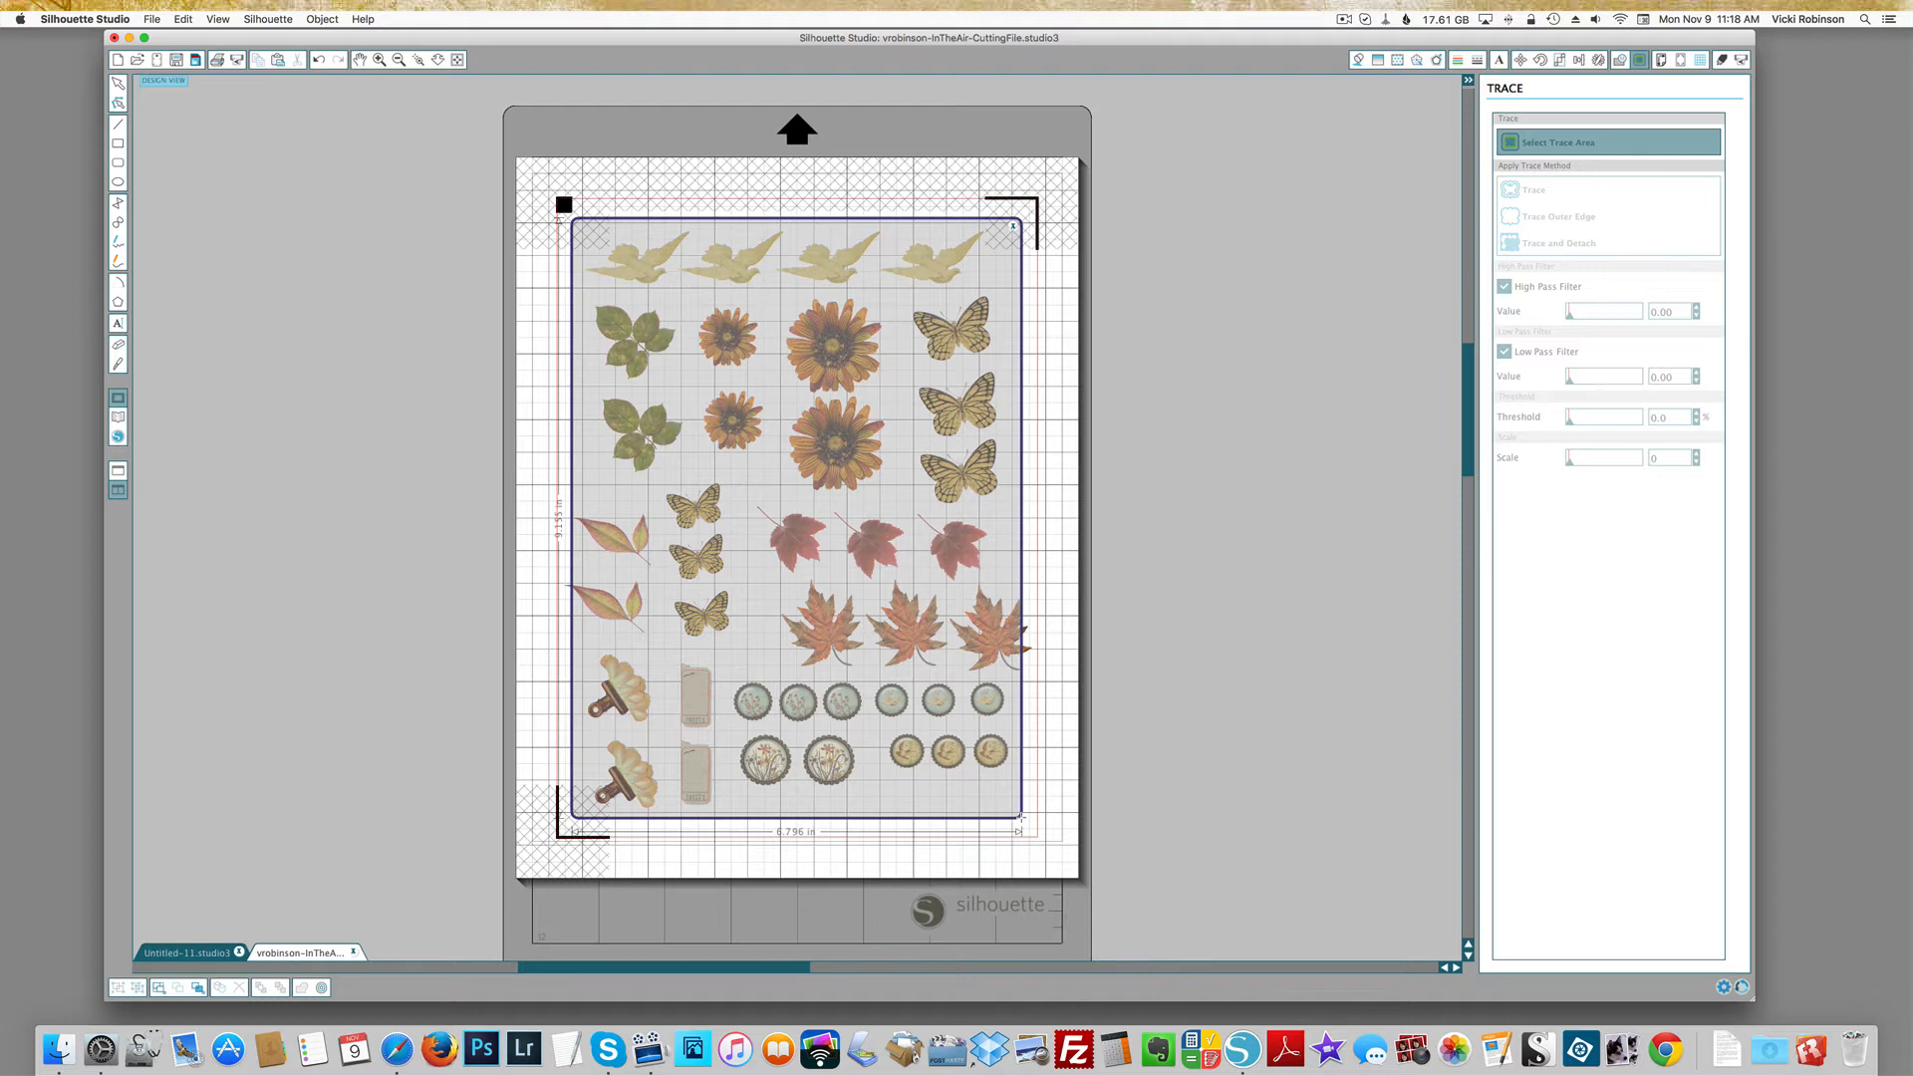
{"action": "left_click_drag", "start_coordinate": [1022, 819], "coordinate": [1025, 821]}
{"action": "left_click_drag", "start_coordinate": [1025, 820], "coordinate": [1043, 828]}
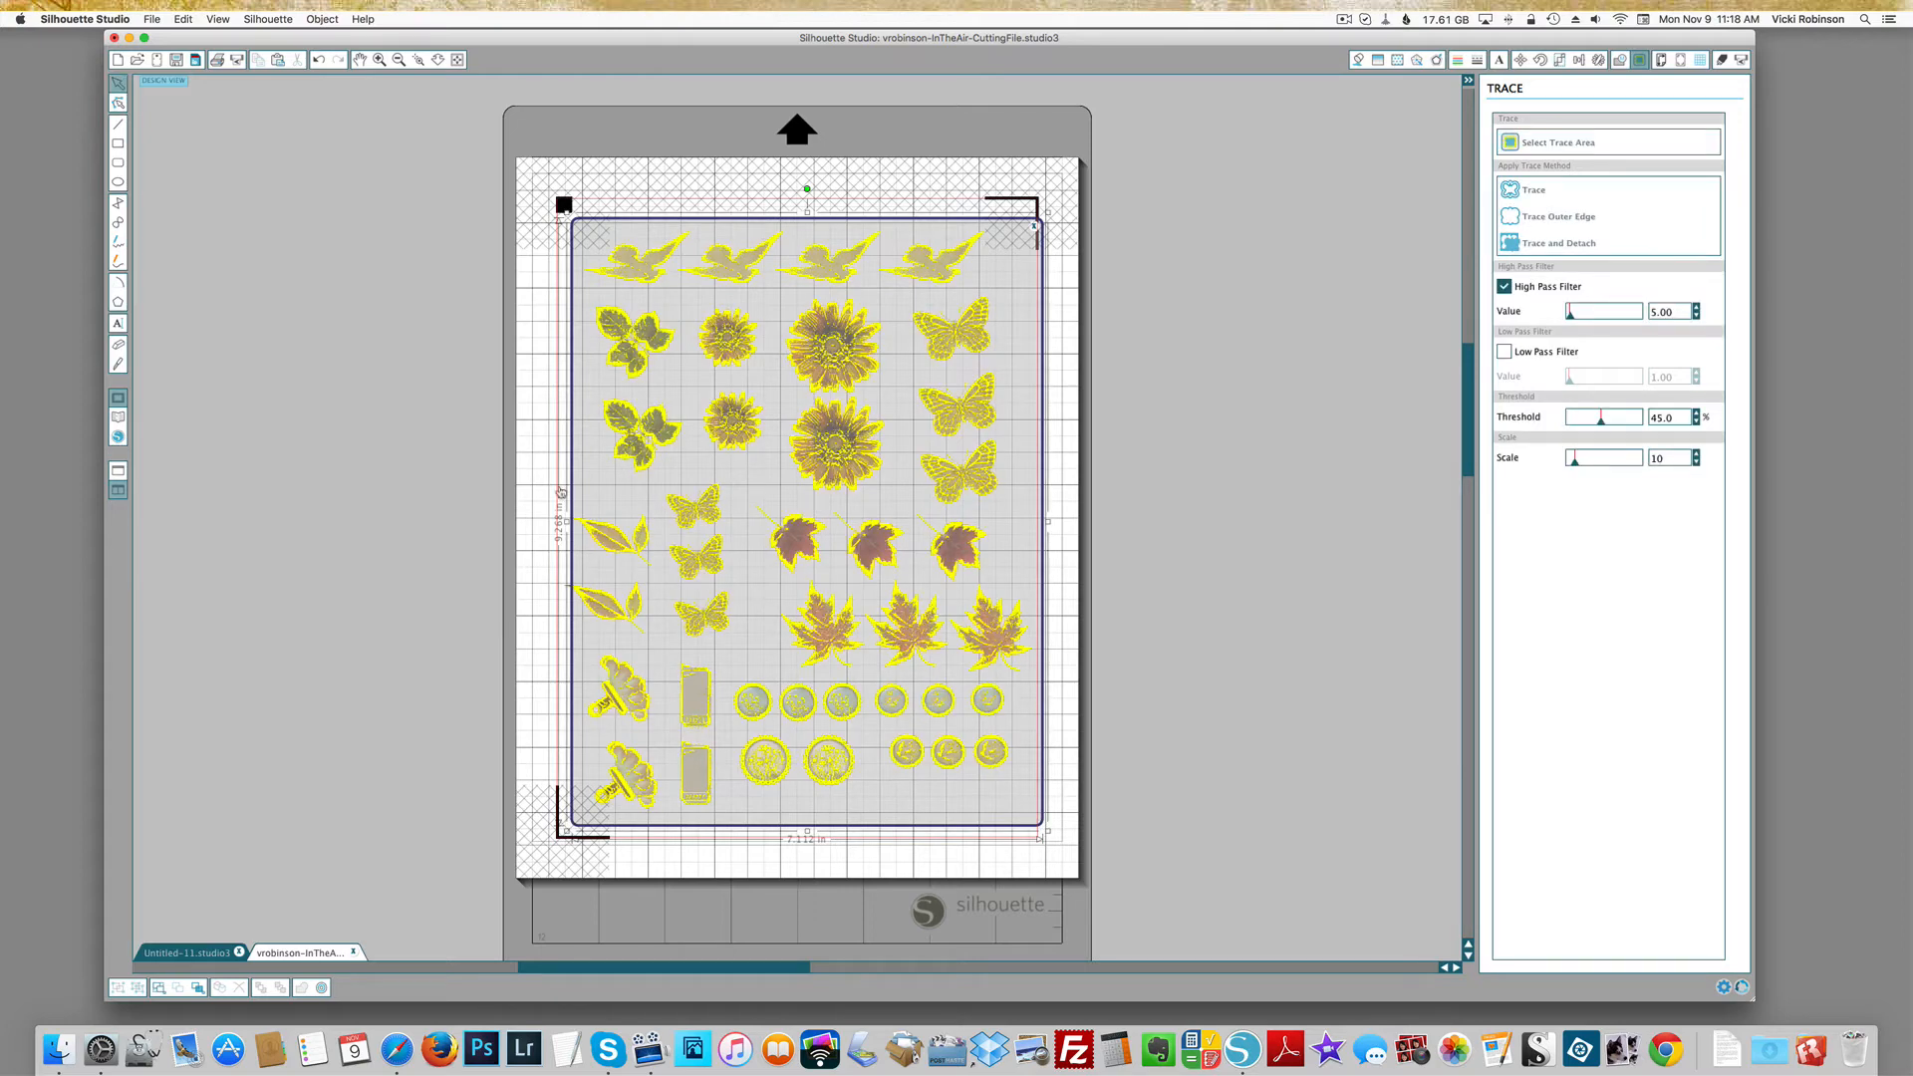
{"action": "left_click_drag", "start_coordinate": [566, 521], "coordinate": [555, 522]}
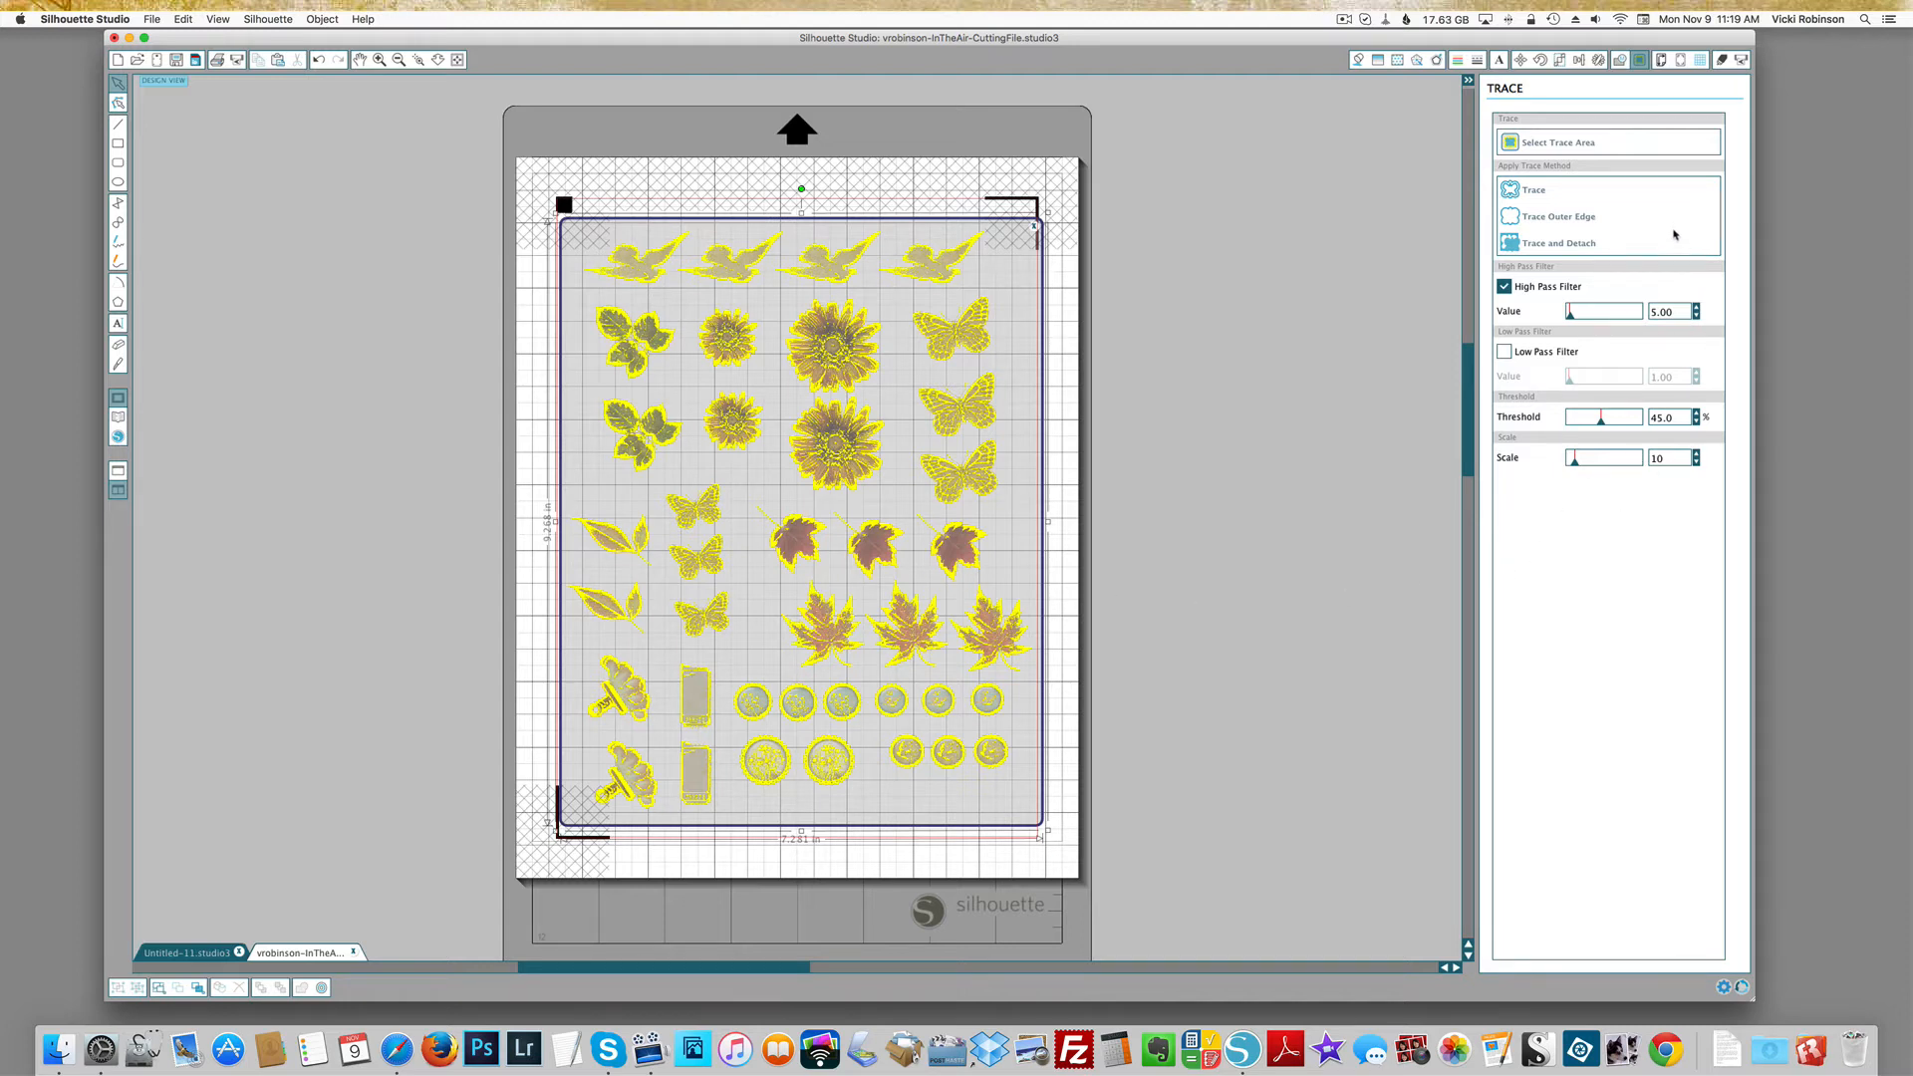
Trace the selected pictures with the high pass filter off, threshold at 100% and scale at 4
{"action": "left_click", "coordinate": [1505, 289]}
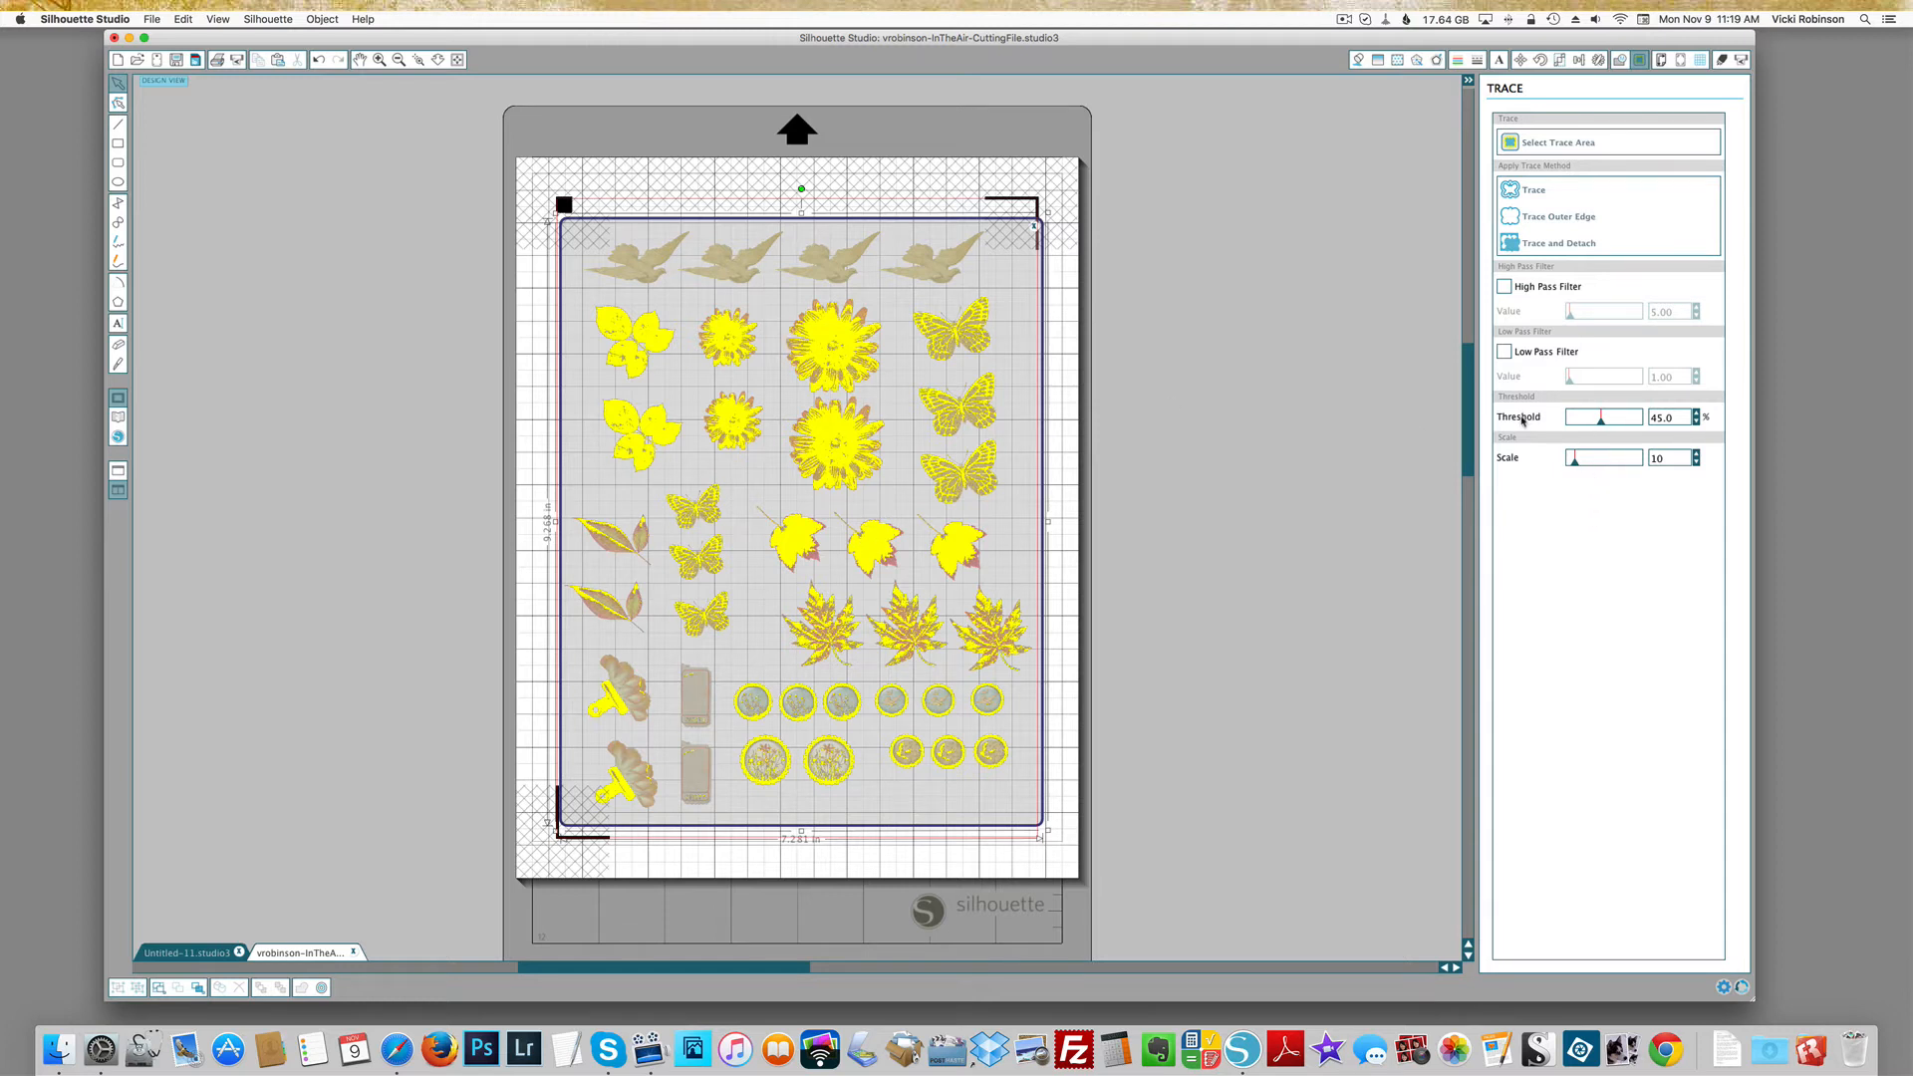
{"action": "left_click_drag", "start_coordinate": [1602, 420], "coordinate": [1646, 419]}
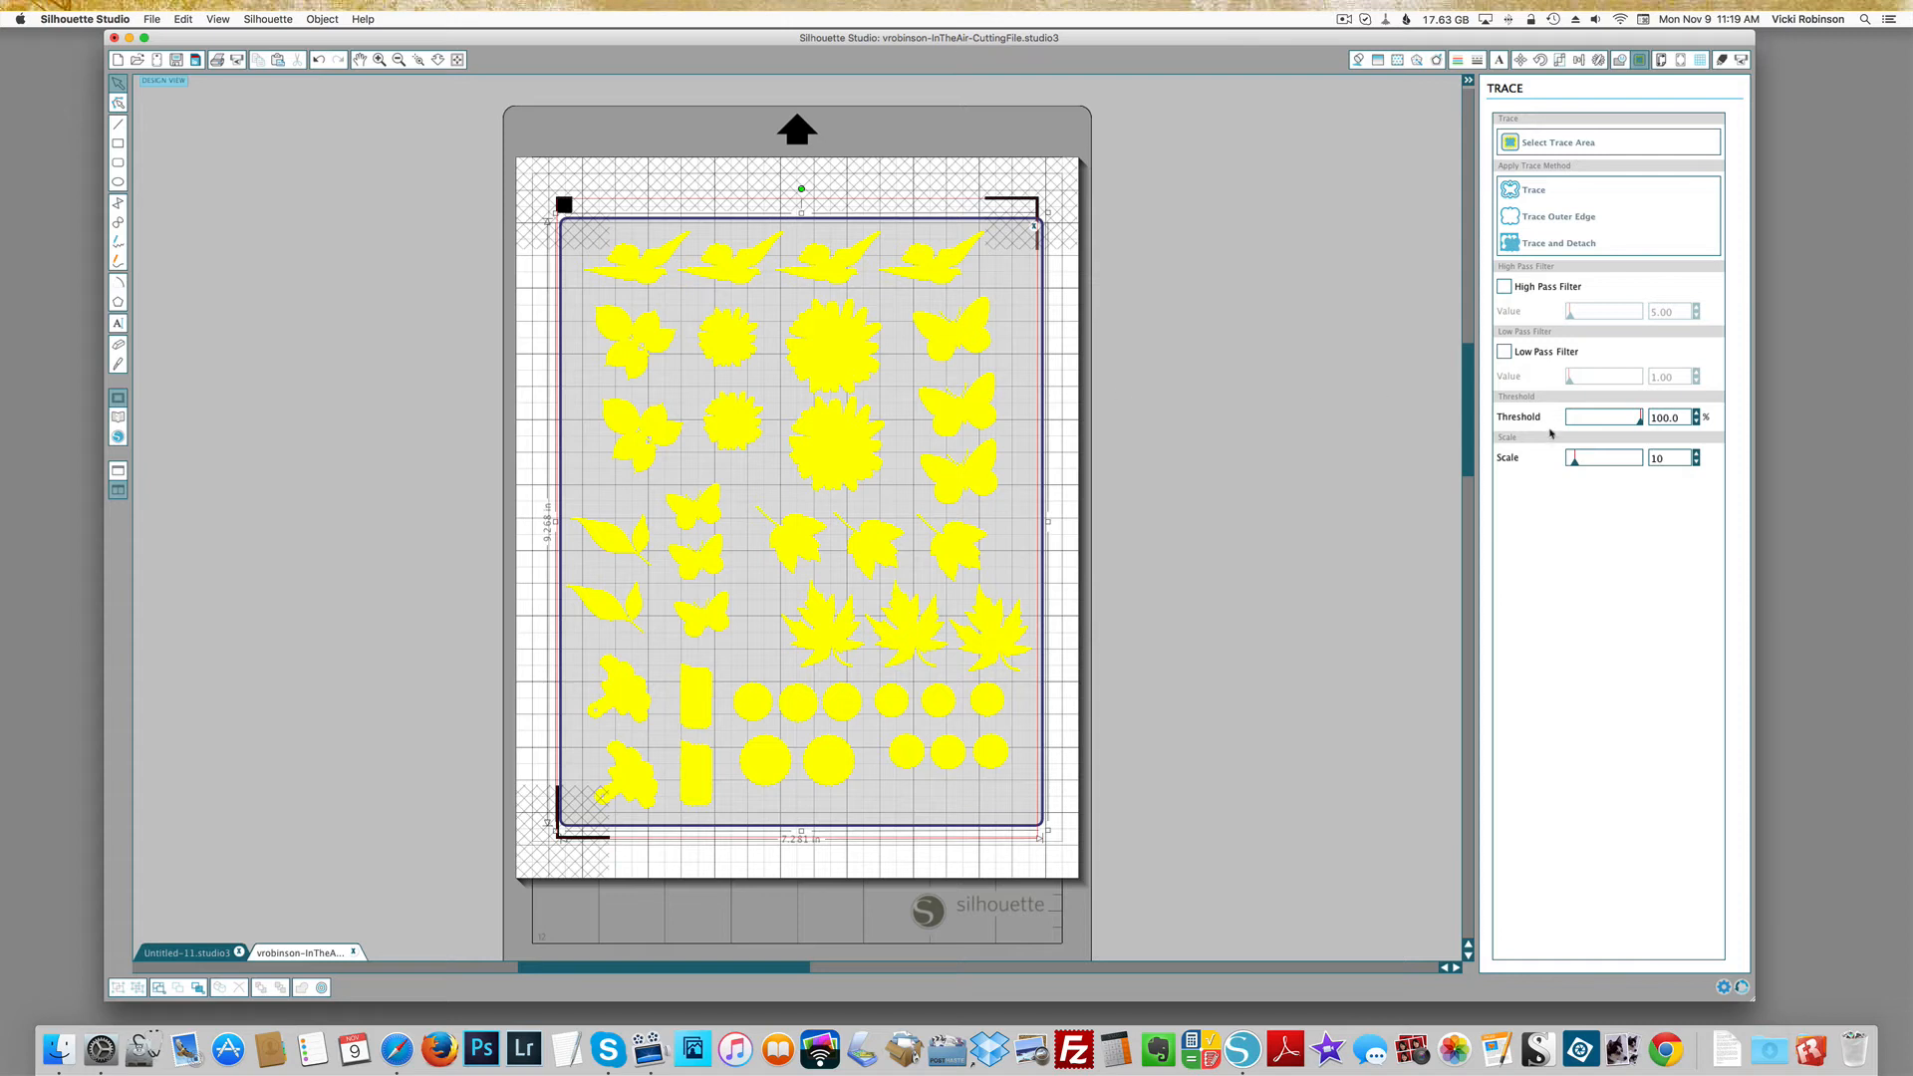
{"action": "left_click_drag", "start_coordinate": [1577, 461], "coordinate": [1572, 467]}
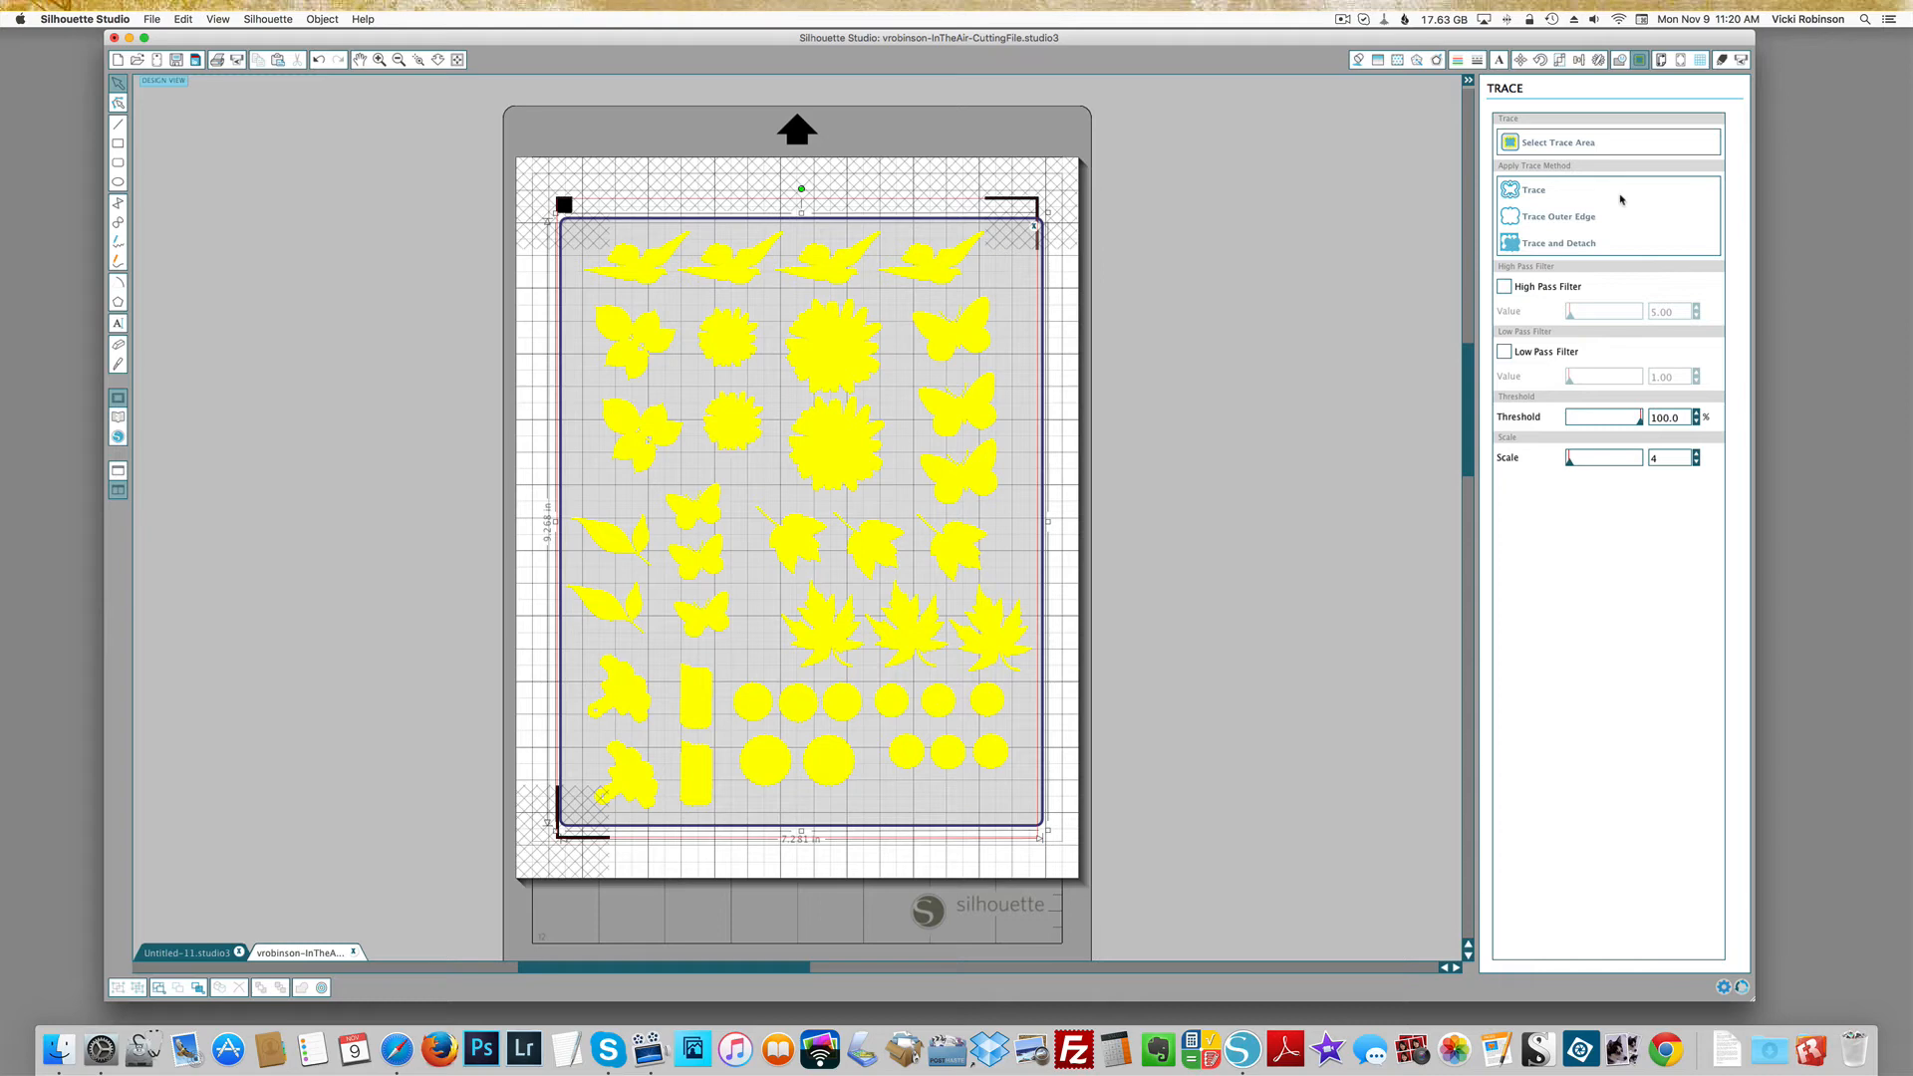
{"action": "left_click", "coordinate": [1511, 192]}
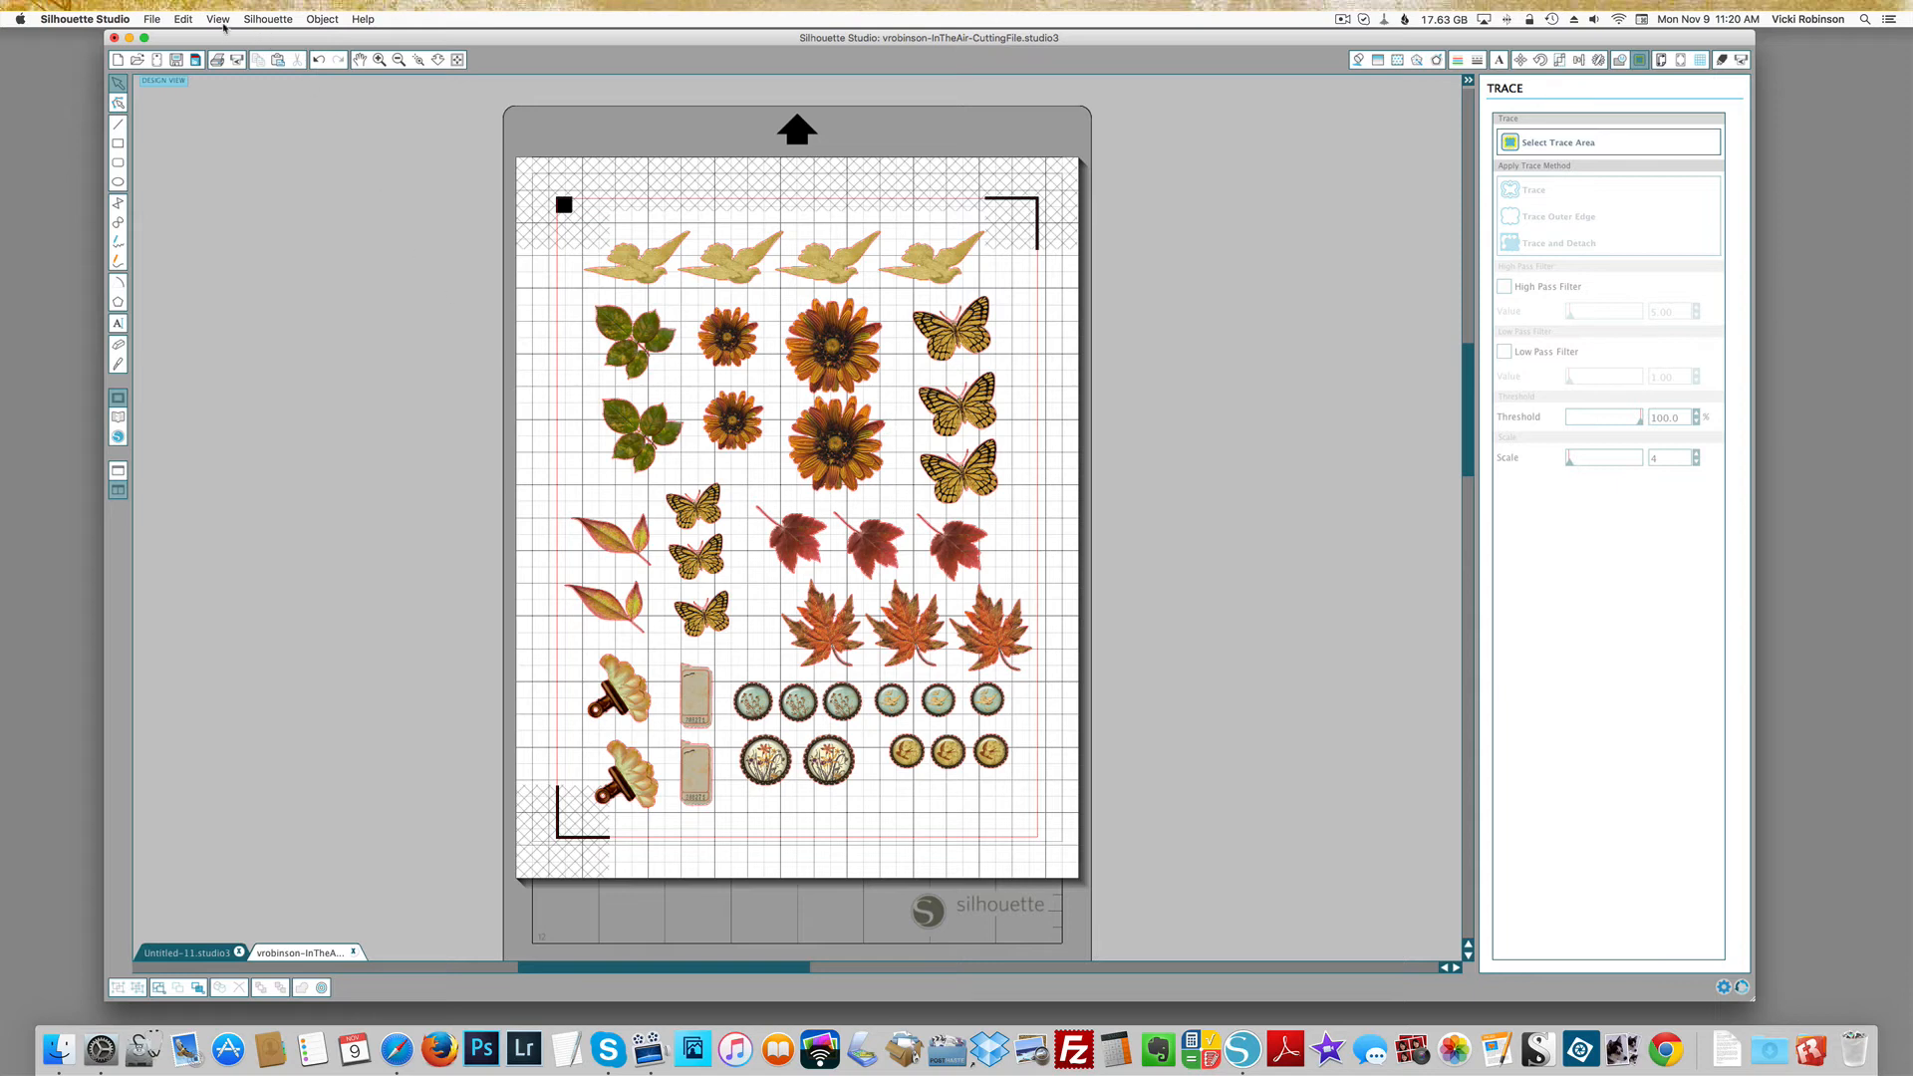
Examine the traced outlines around the pictures at 150% zoom and return the view to 75%
{"action": "left_click", "coordinate": [221, 21]}
{"action": "mouse_move", "coordinate": [279, 37]}
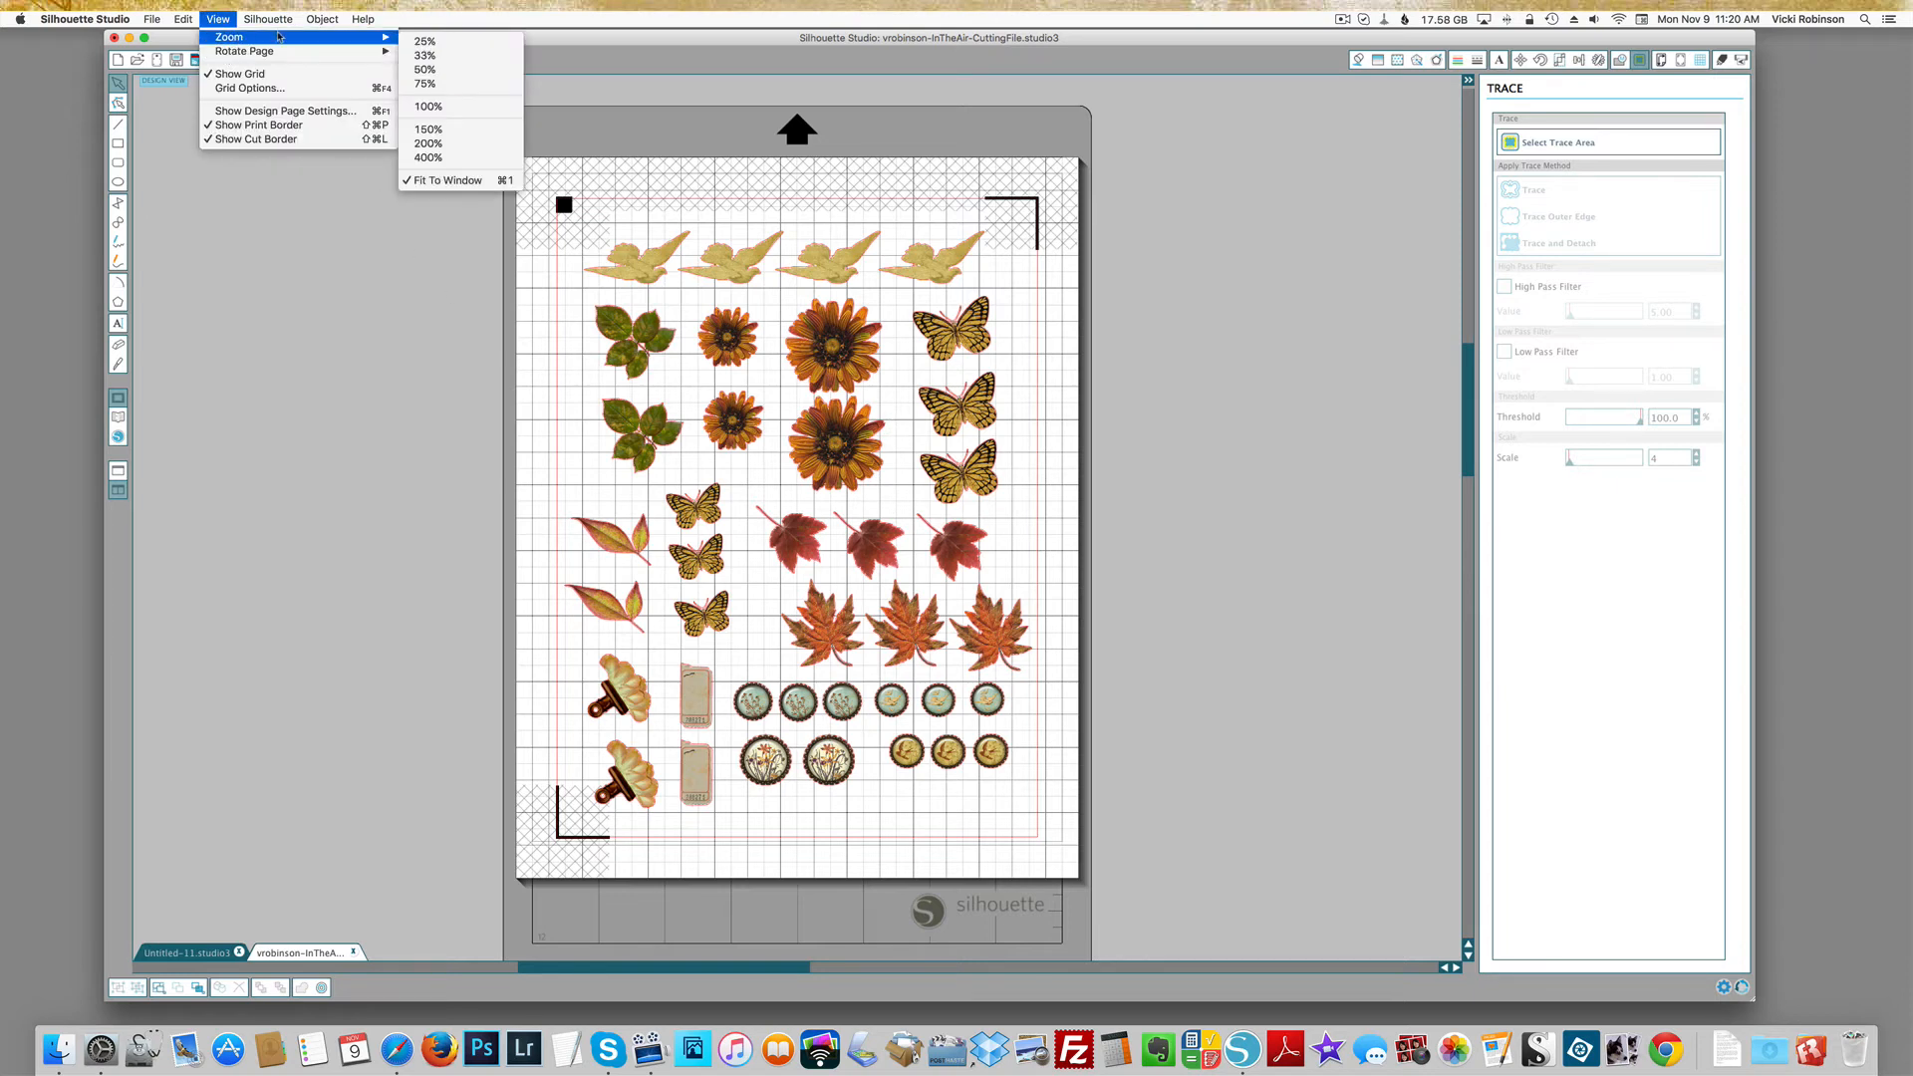
{"action": "left_click", "coordinate": [435, 132]}
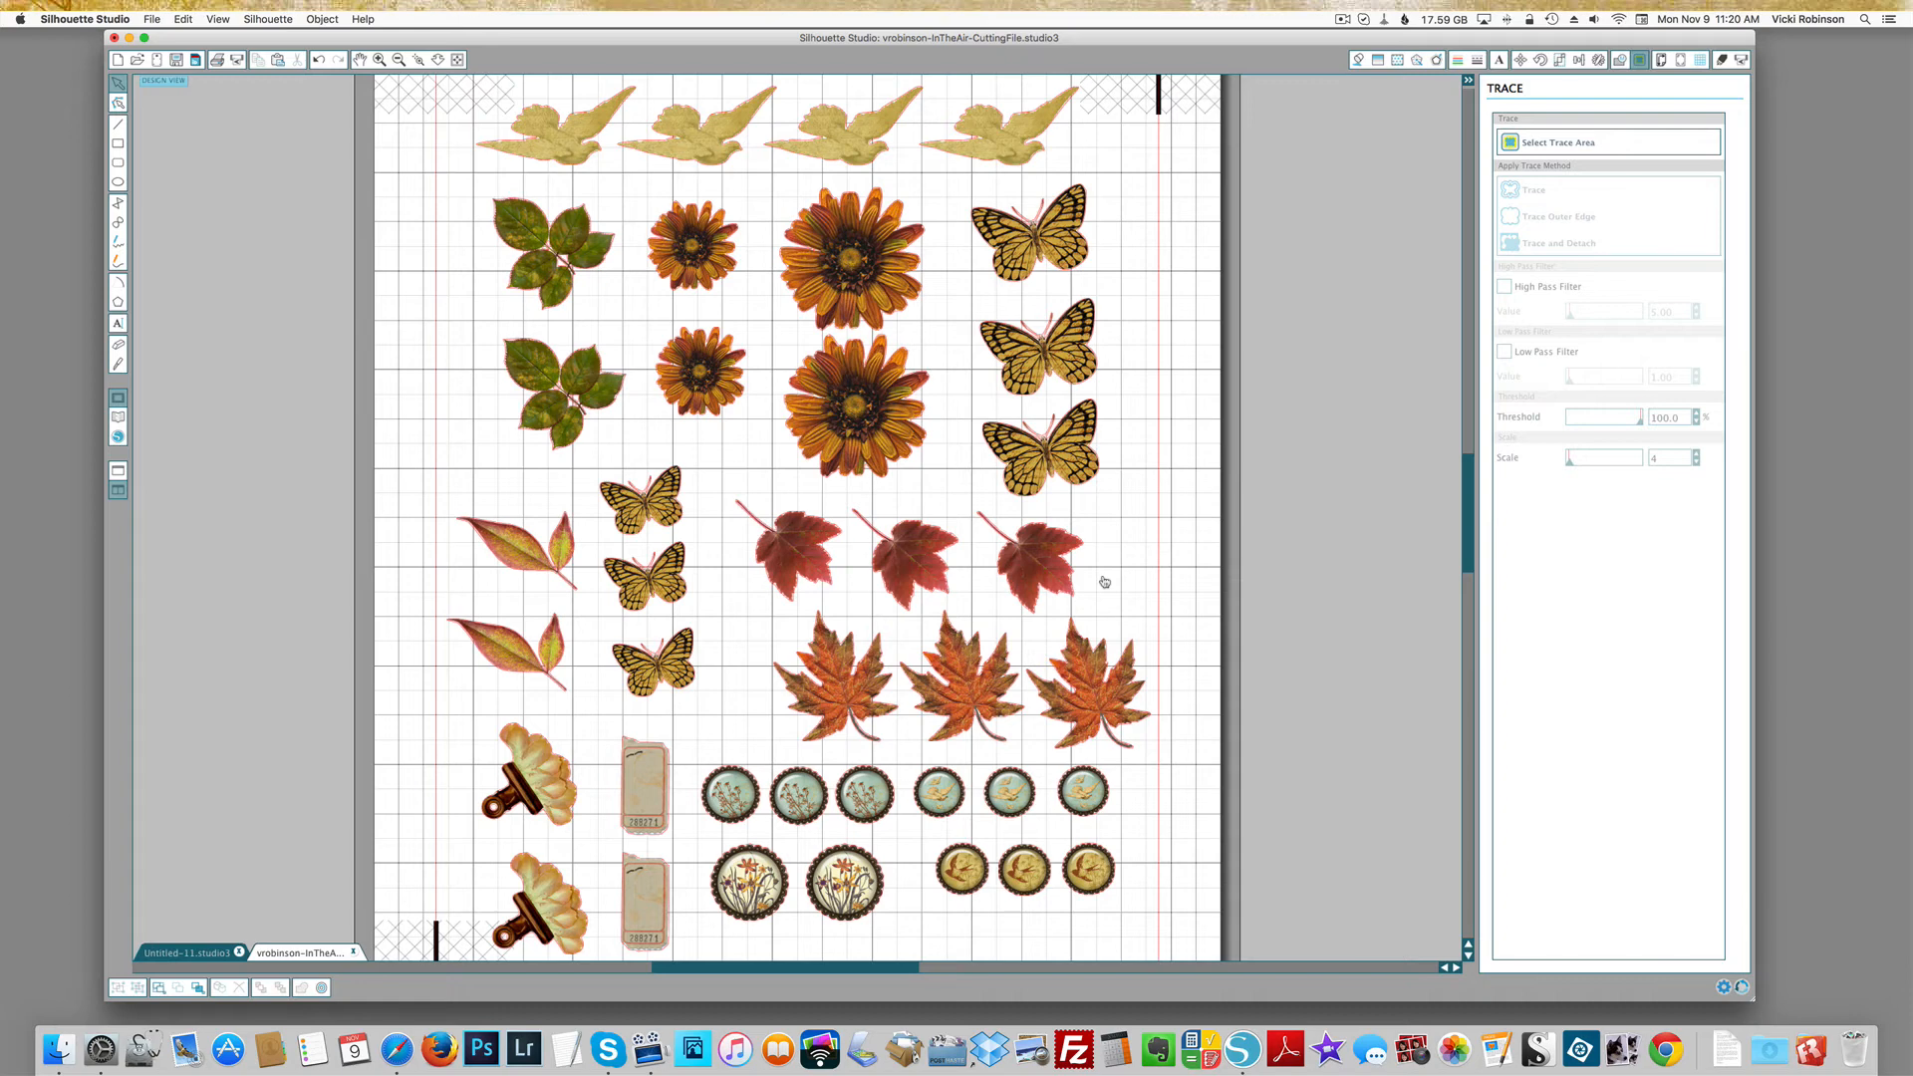
{"action": "left_click", "coordinate": [217, 19]}
{"action": "mouse_move", "coordinate": [229, 40]}
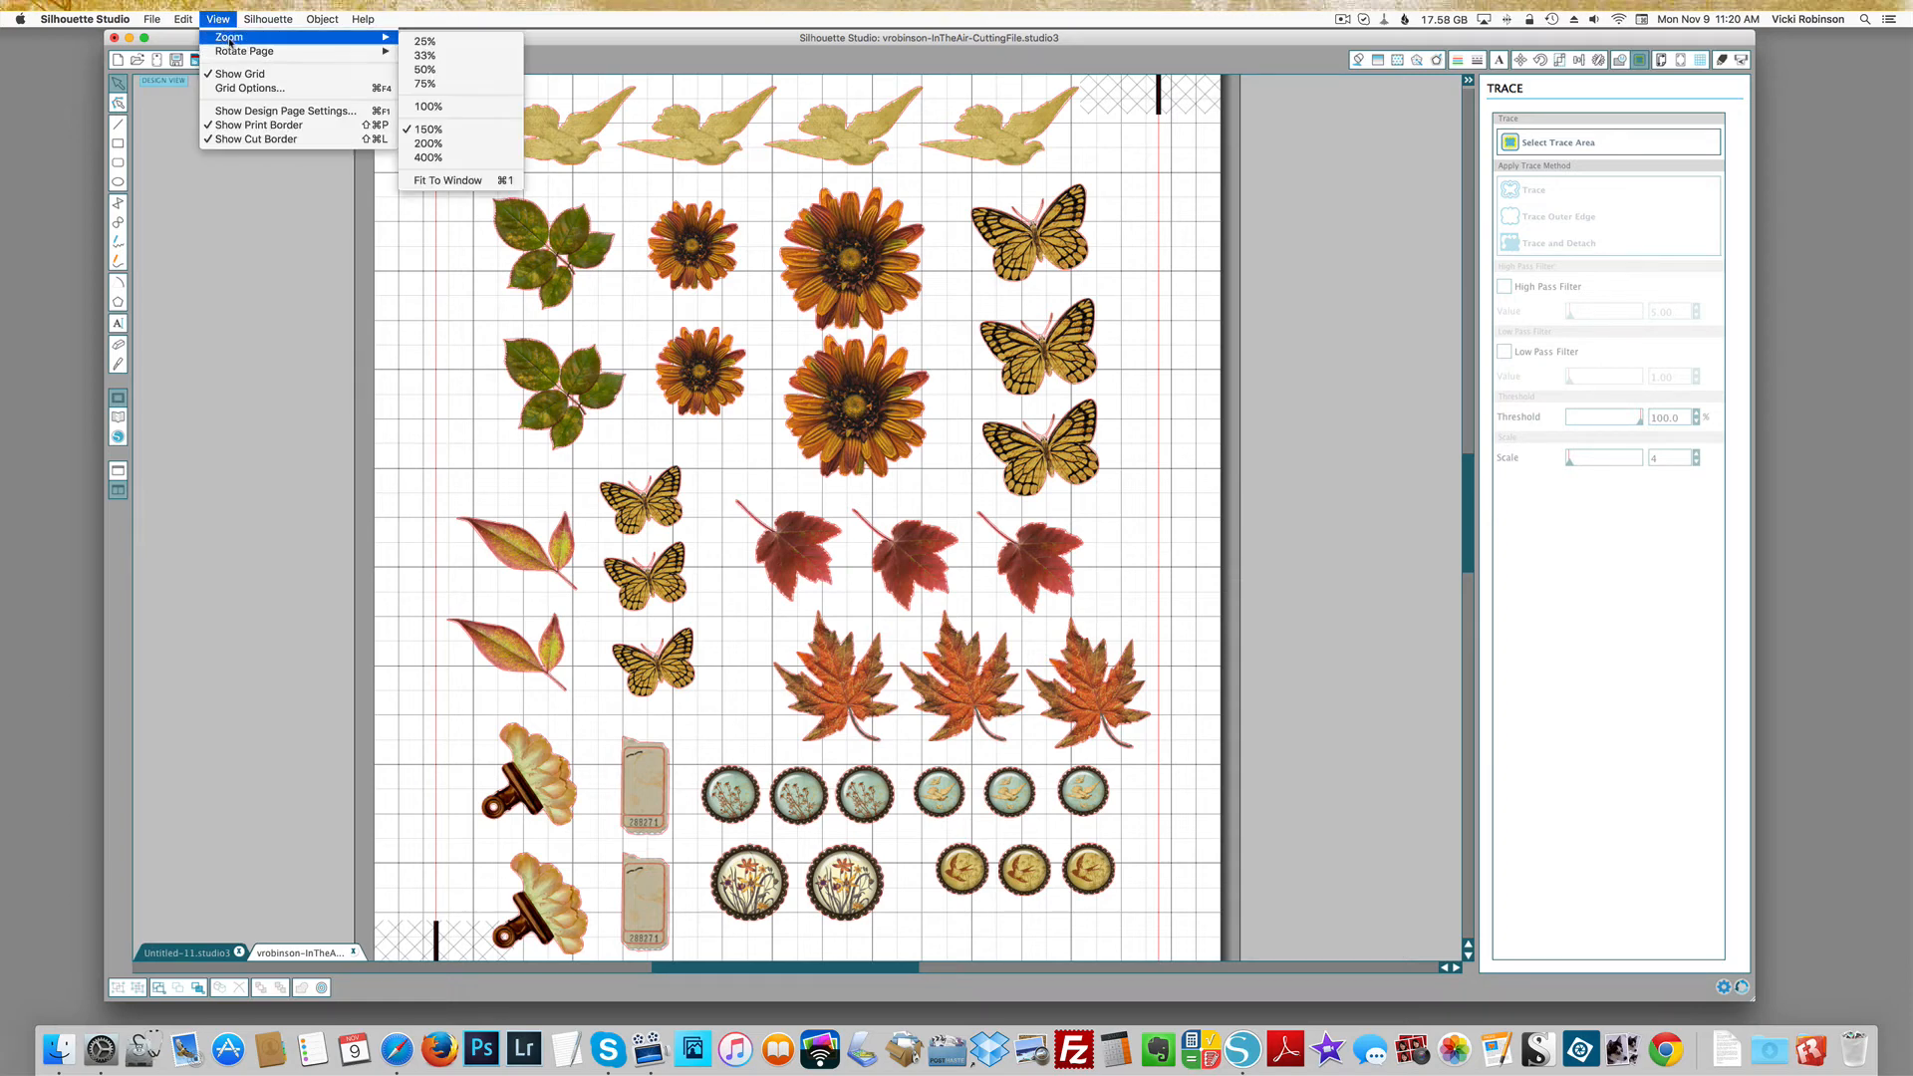
{"action": "left_click", "coordinate": [424, 84]}
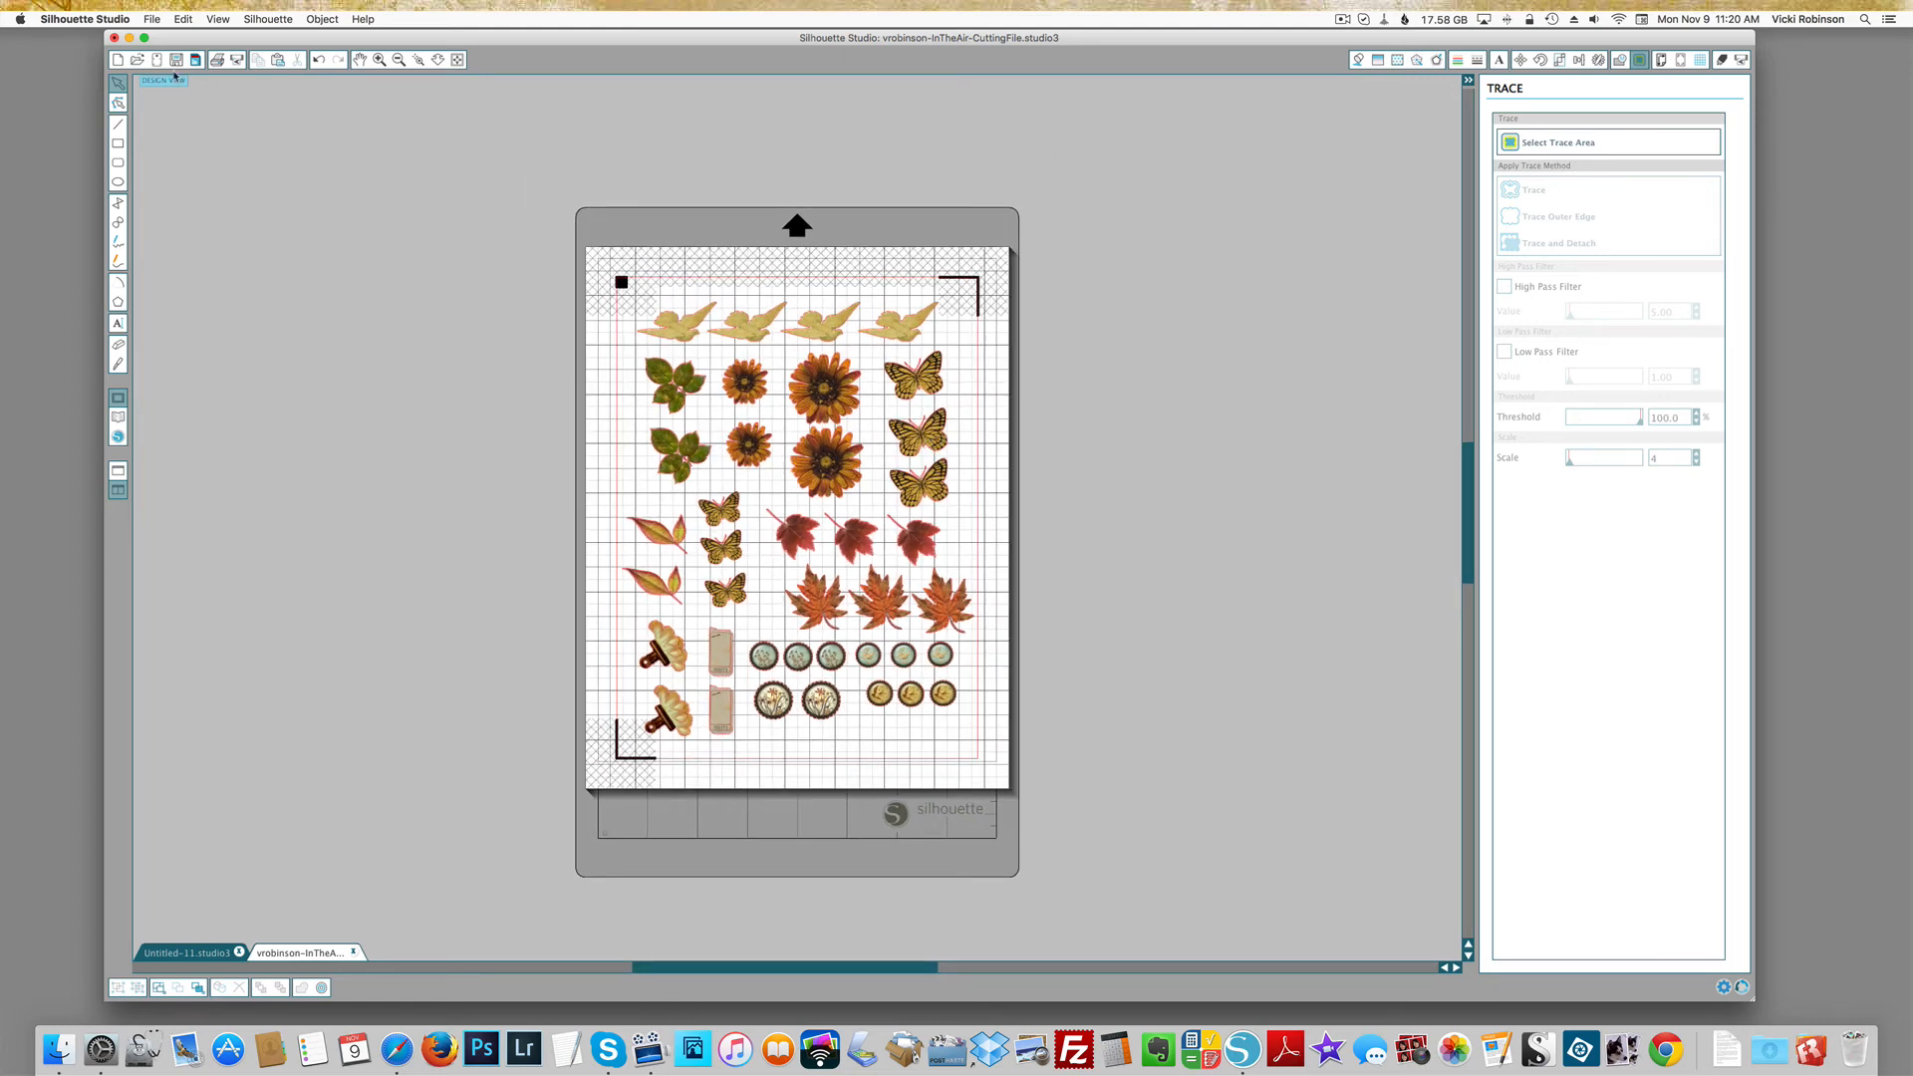
Start printing the page and set the paper type to HP Premium Presentation Paper, Matte
{"action": "left_click", "coordinate": [150, 19]}
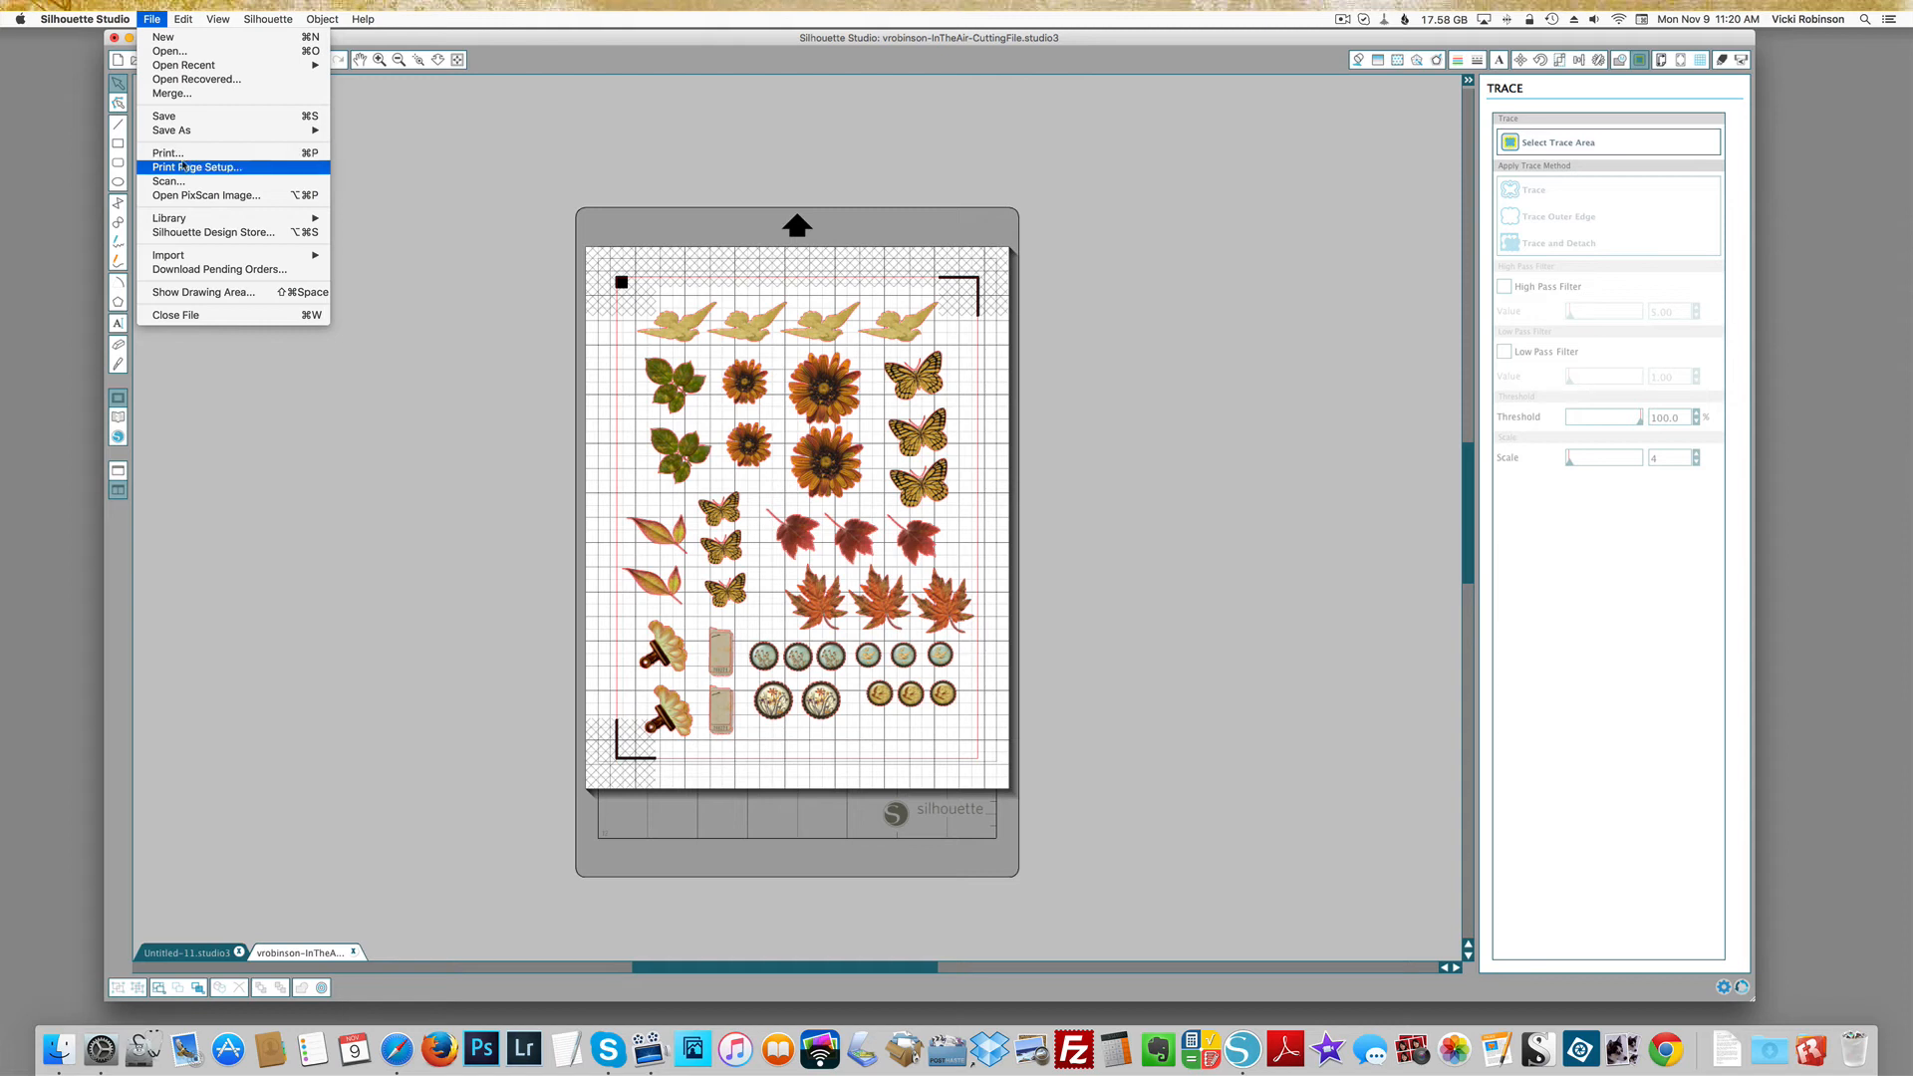
{"action": "left_click", "coordinate": [186, 158]}
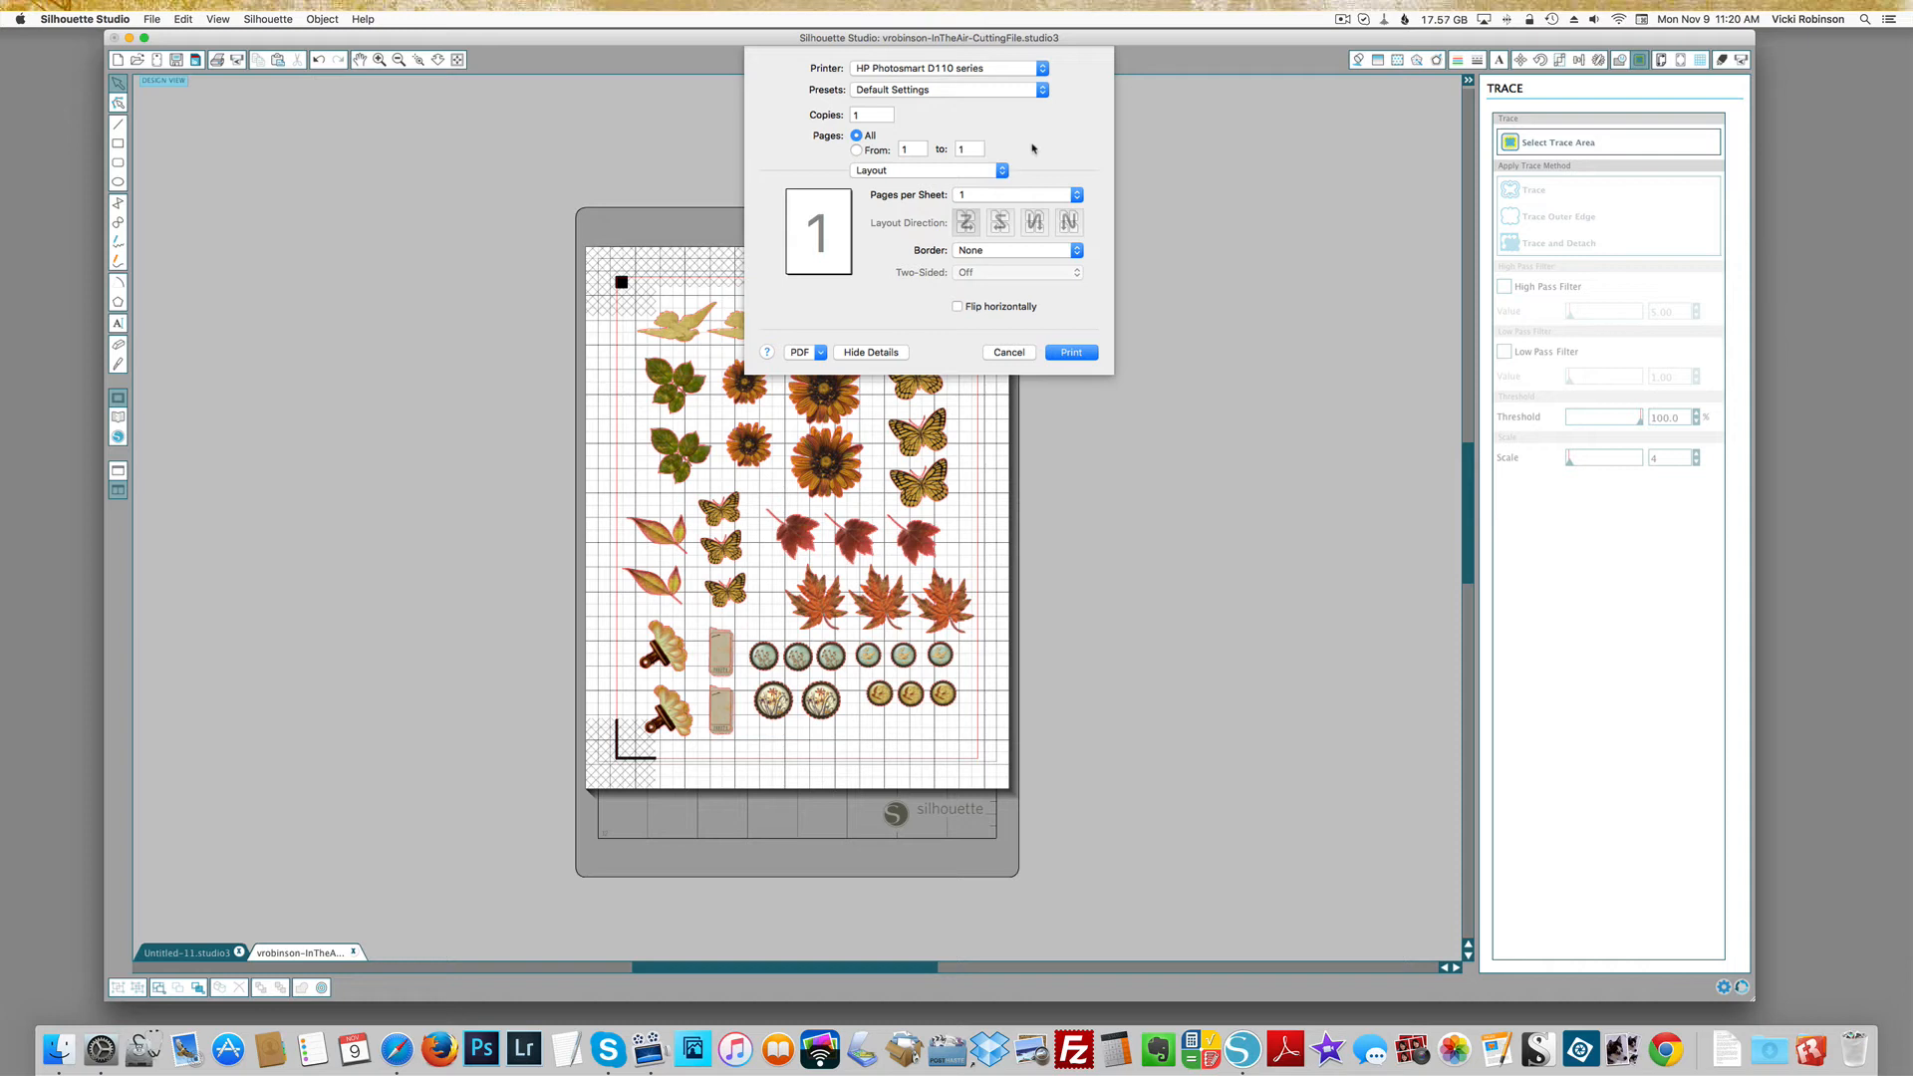
{"action": "left_click", "coordinate": [1003, 170]}
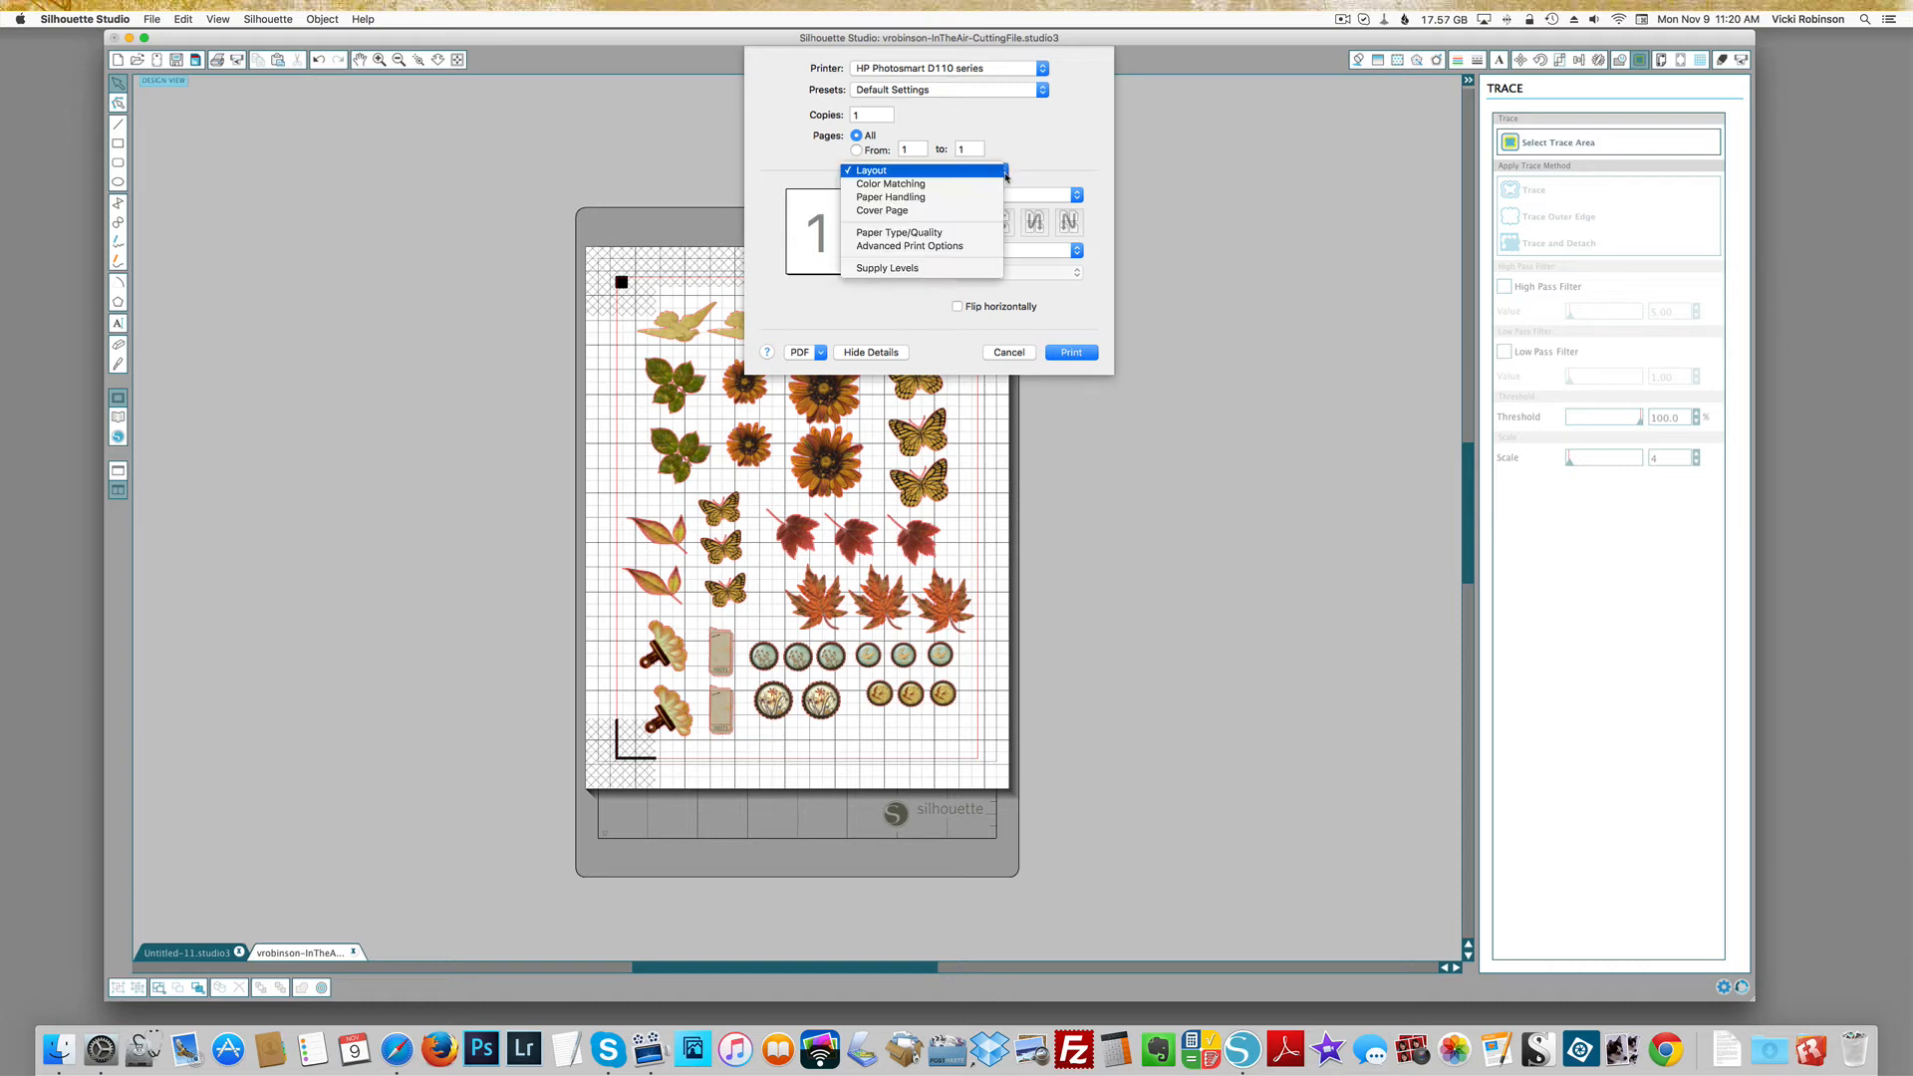
{"action": "left_click", "coordinate": [957, 232]}
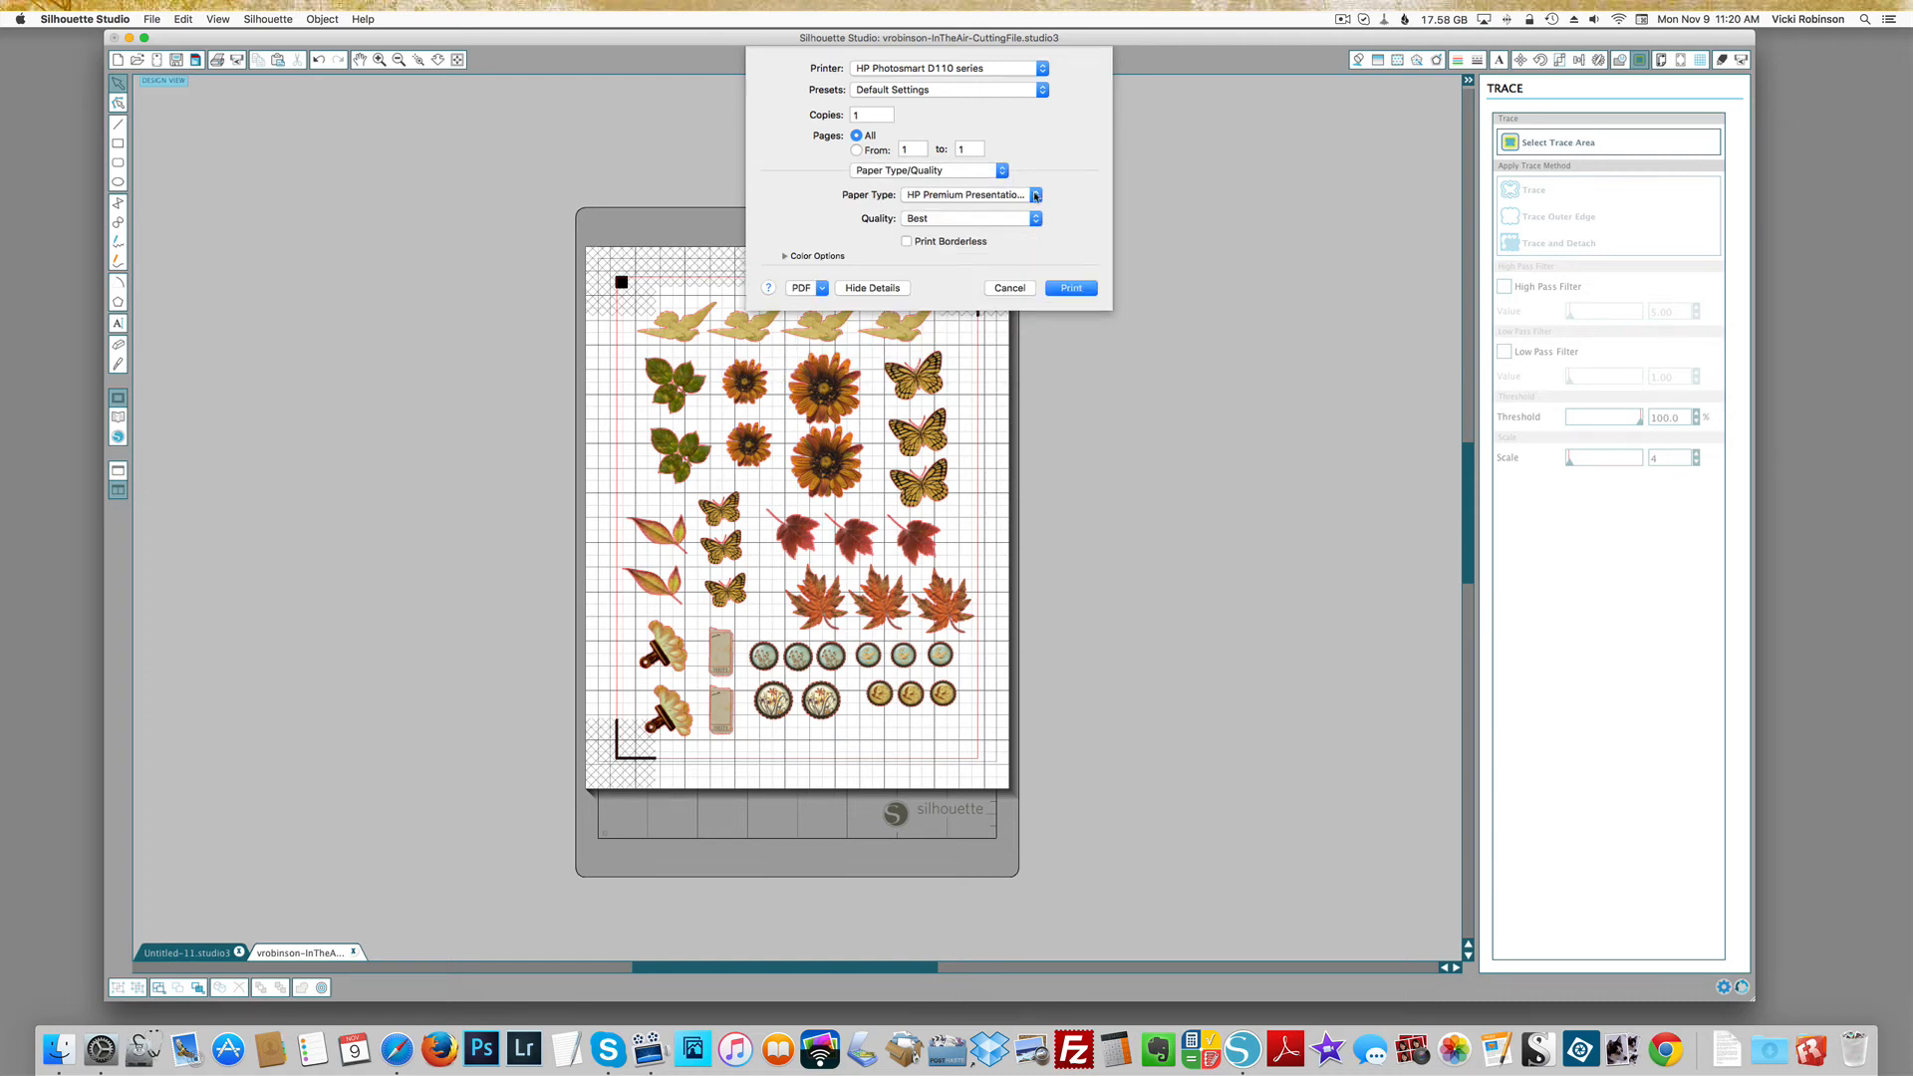
{"action": "left_click", "coordinate": [1035, 195]}
{"action": "mouse_move", "coordinate": [1035, 195]}
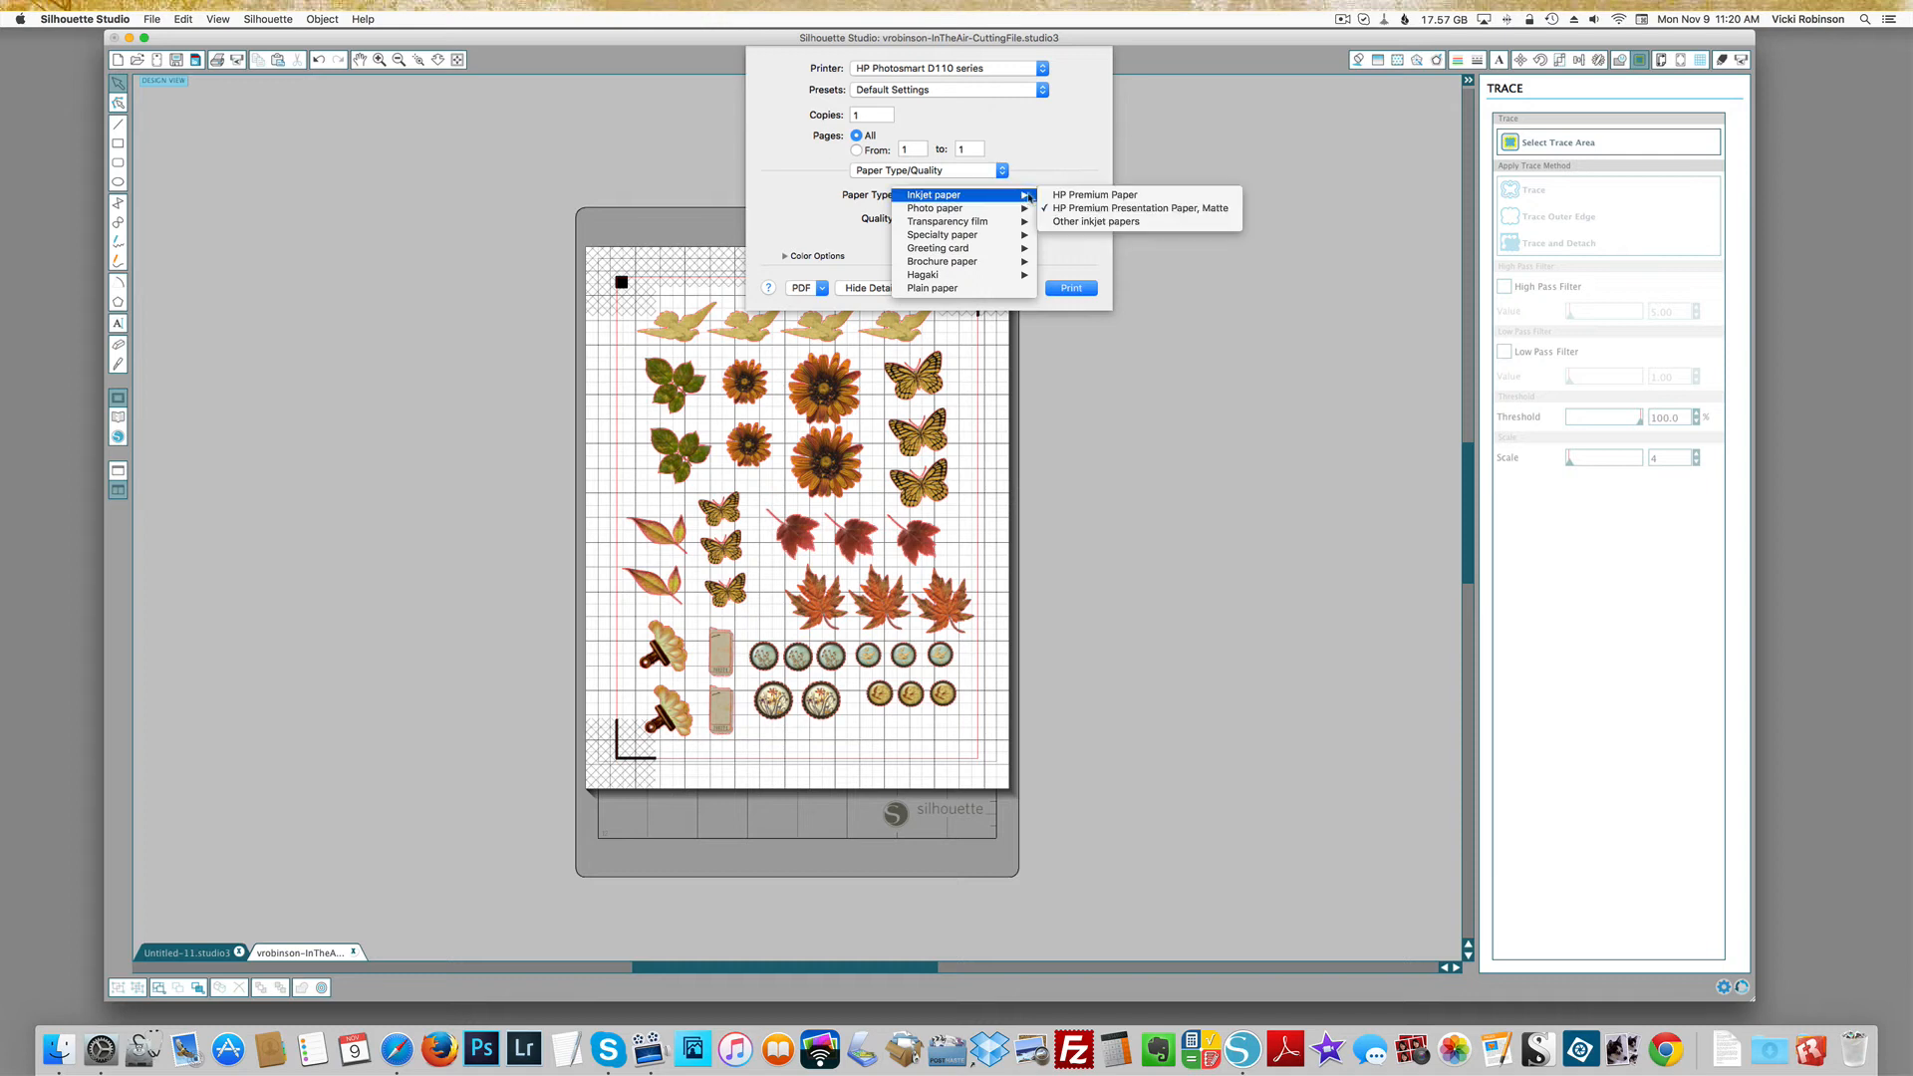
{"action": "left_click", "coordinate": [1065, 210]}
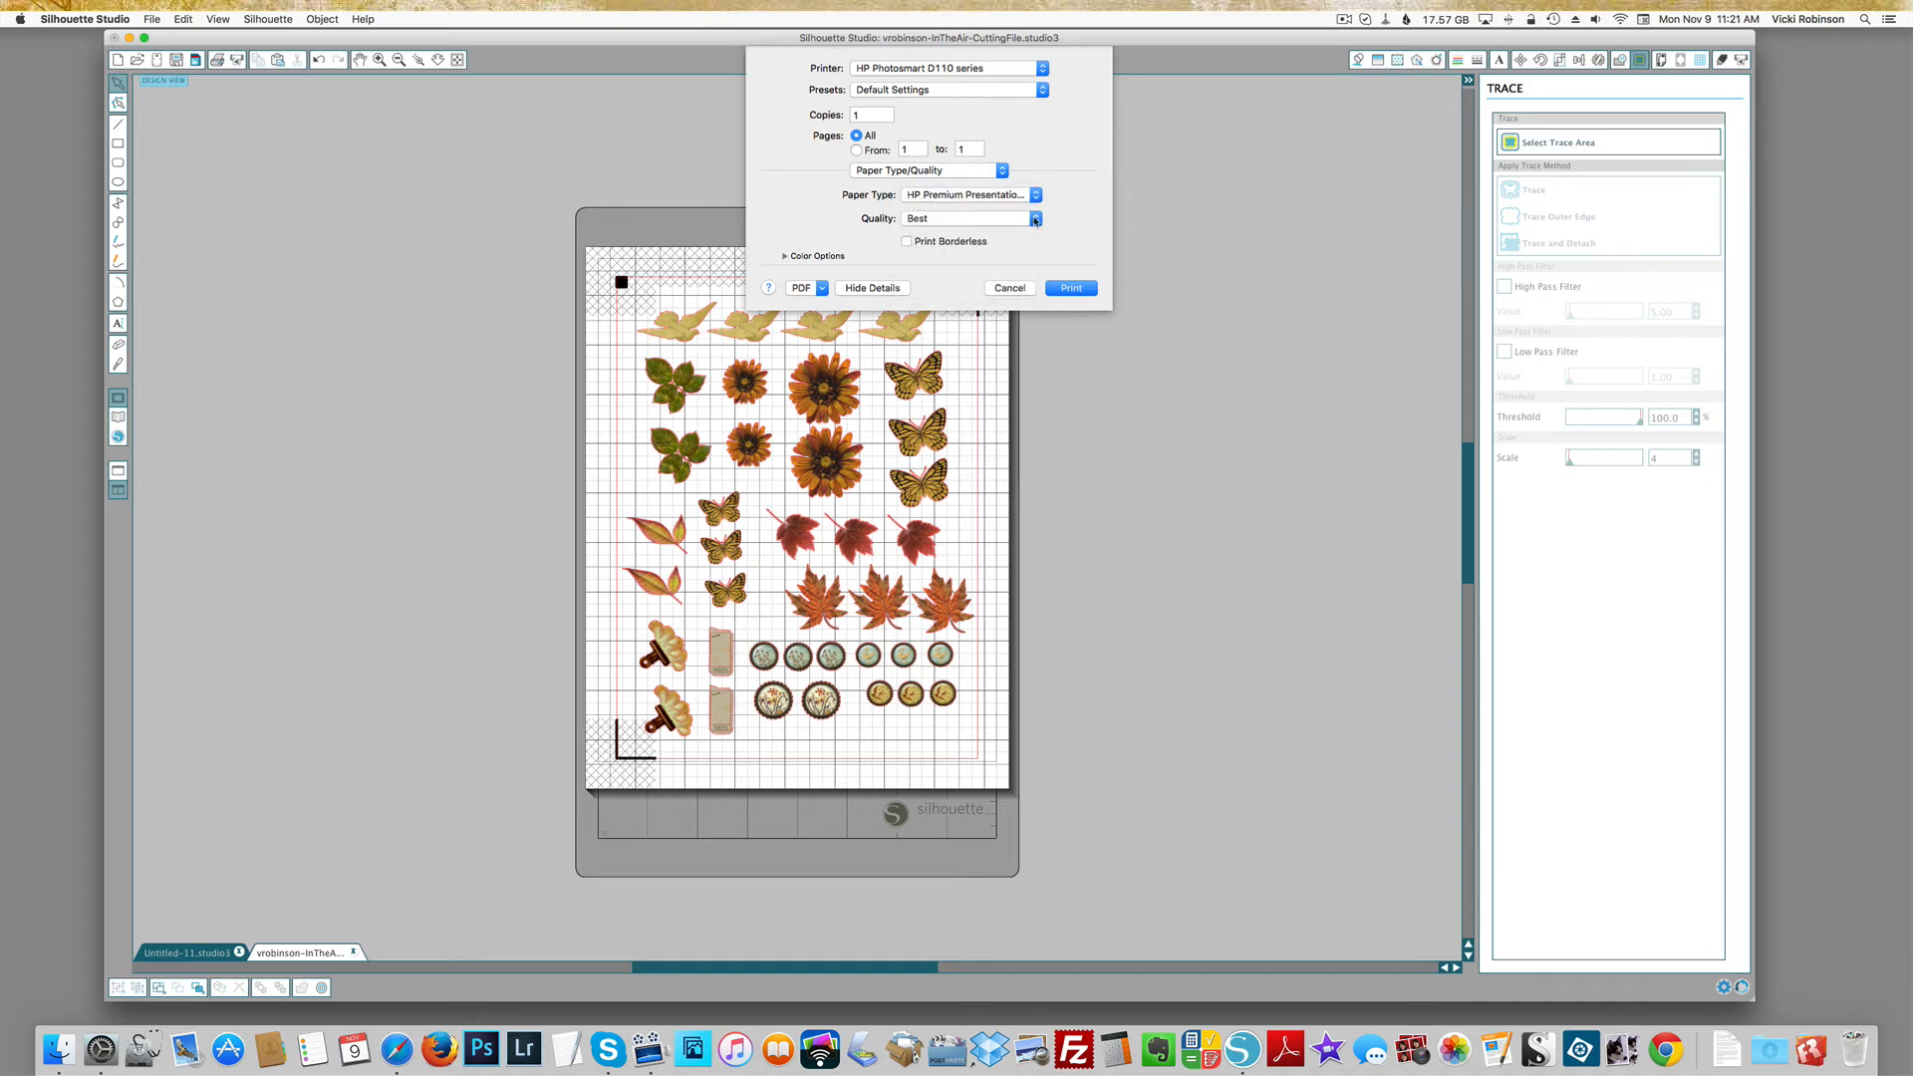
Keep the print quality at Best and send the page to the printer
{"action": "left_click", "coordinate": [1035, 219]}
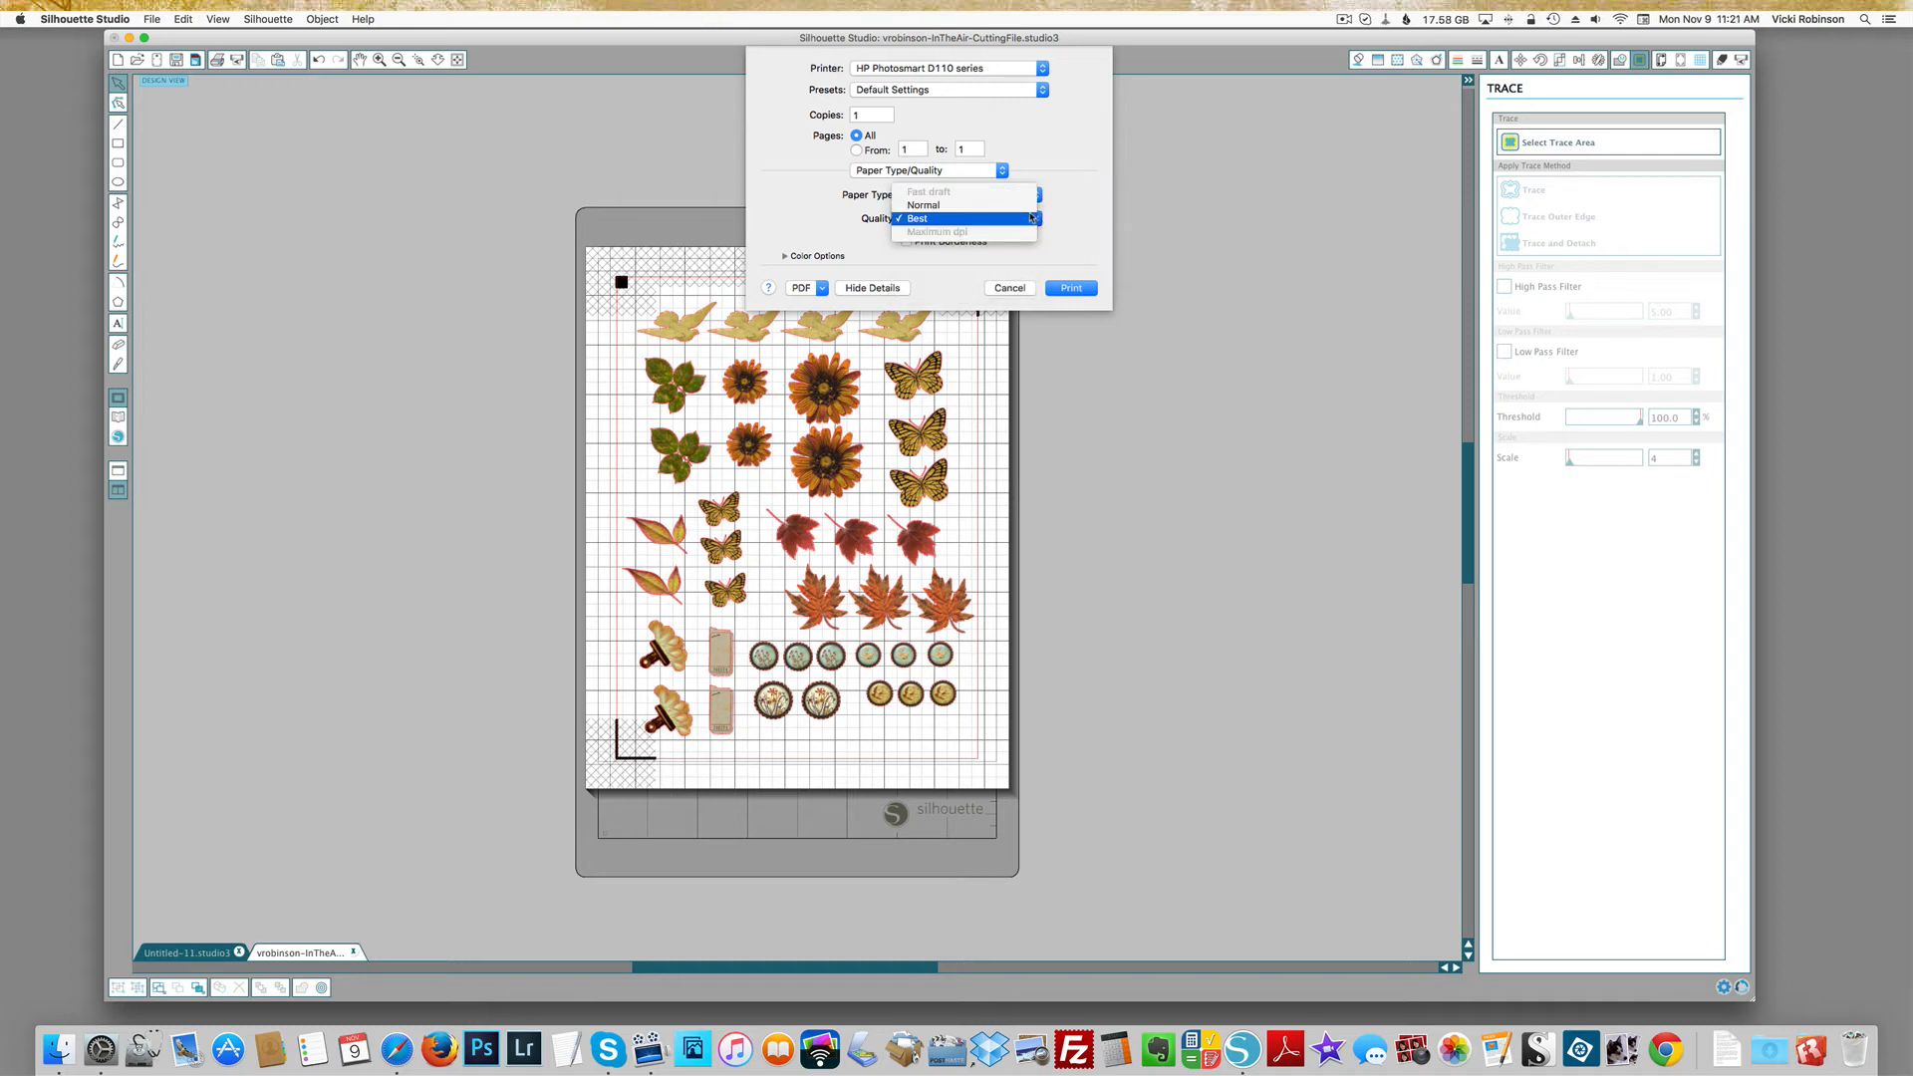
{"action": "left_click", "coordinate": [1034, 219]}
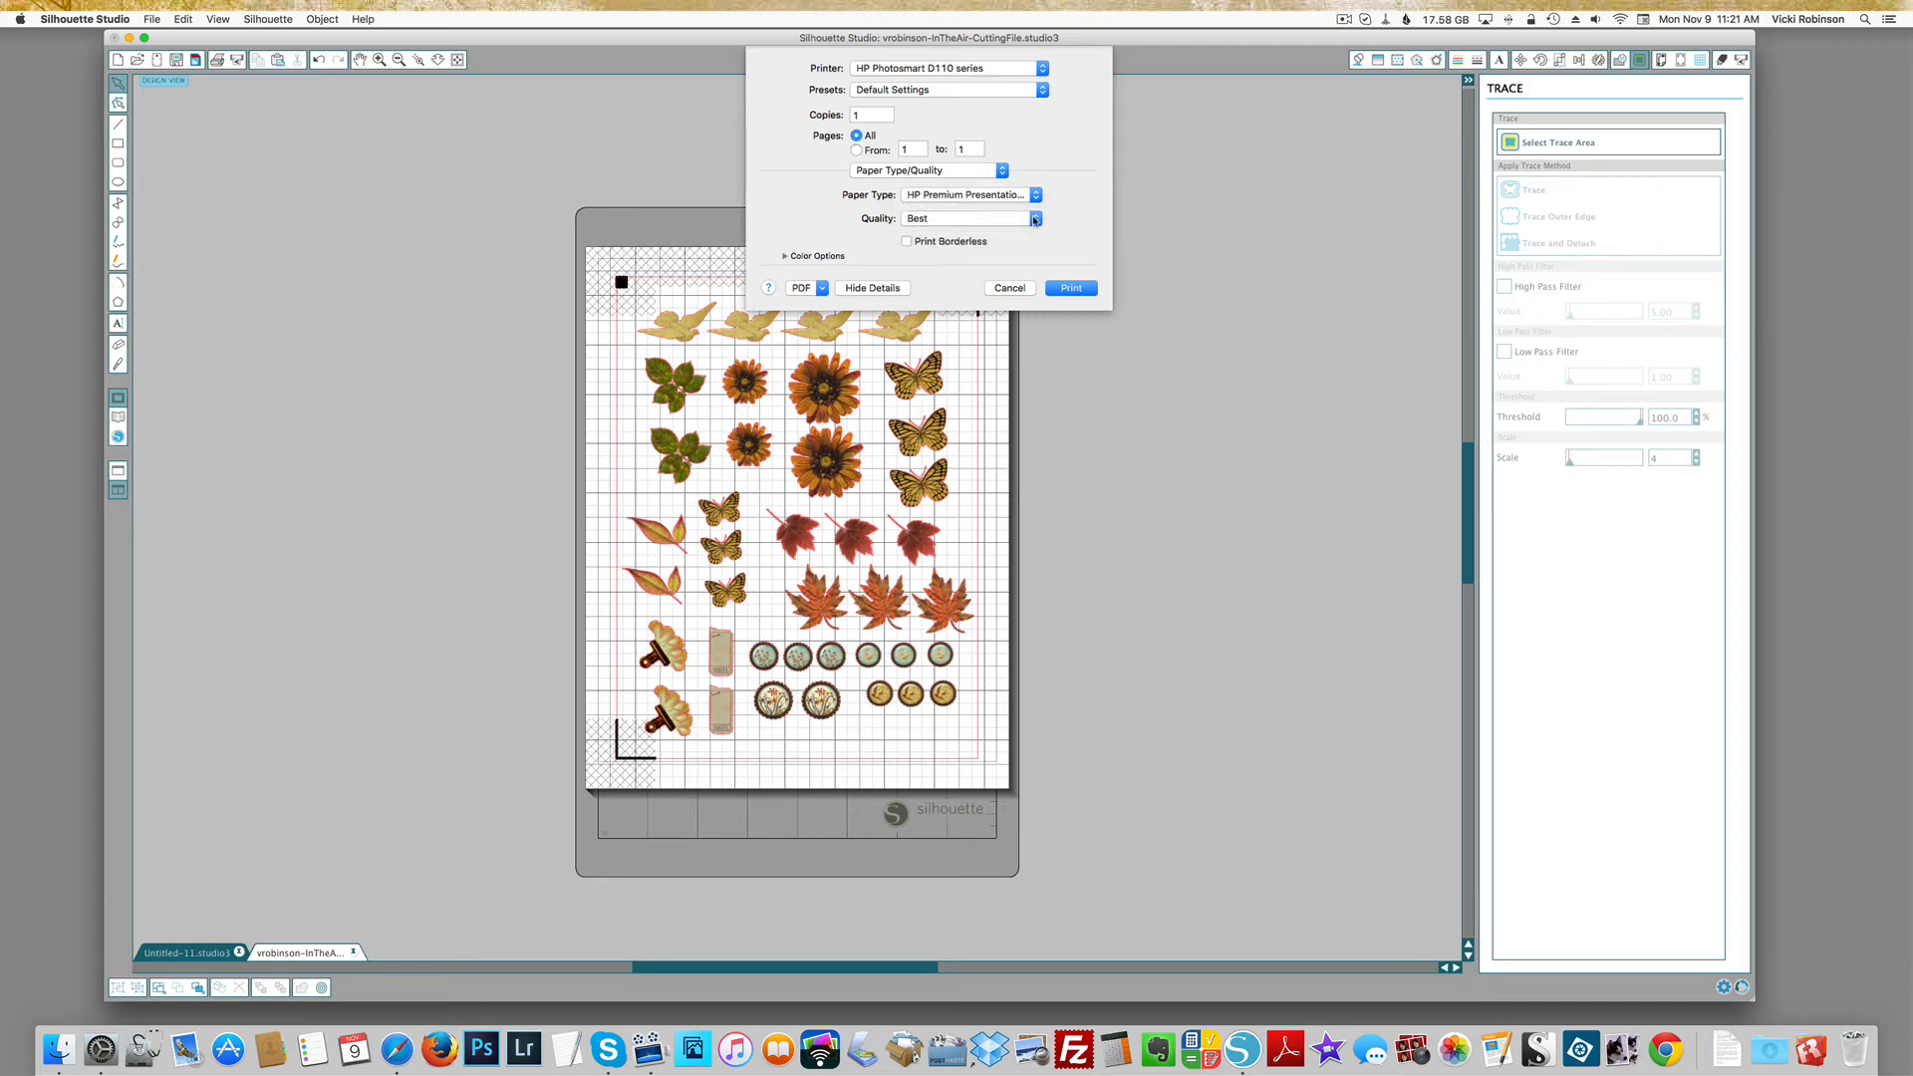
{"action": "left_click", "coordinate": [1072, 288]}
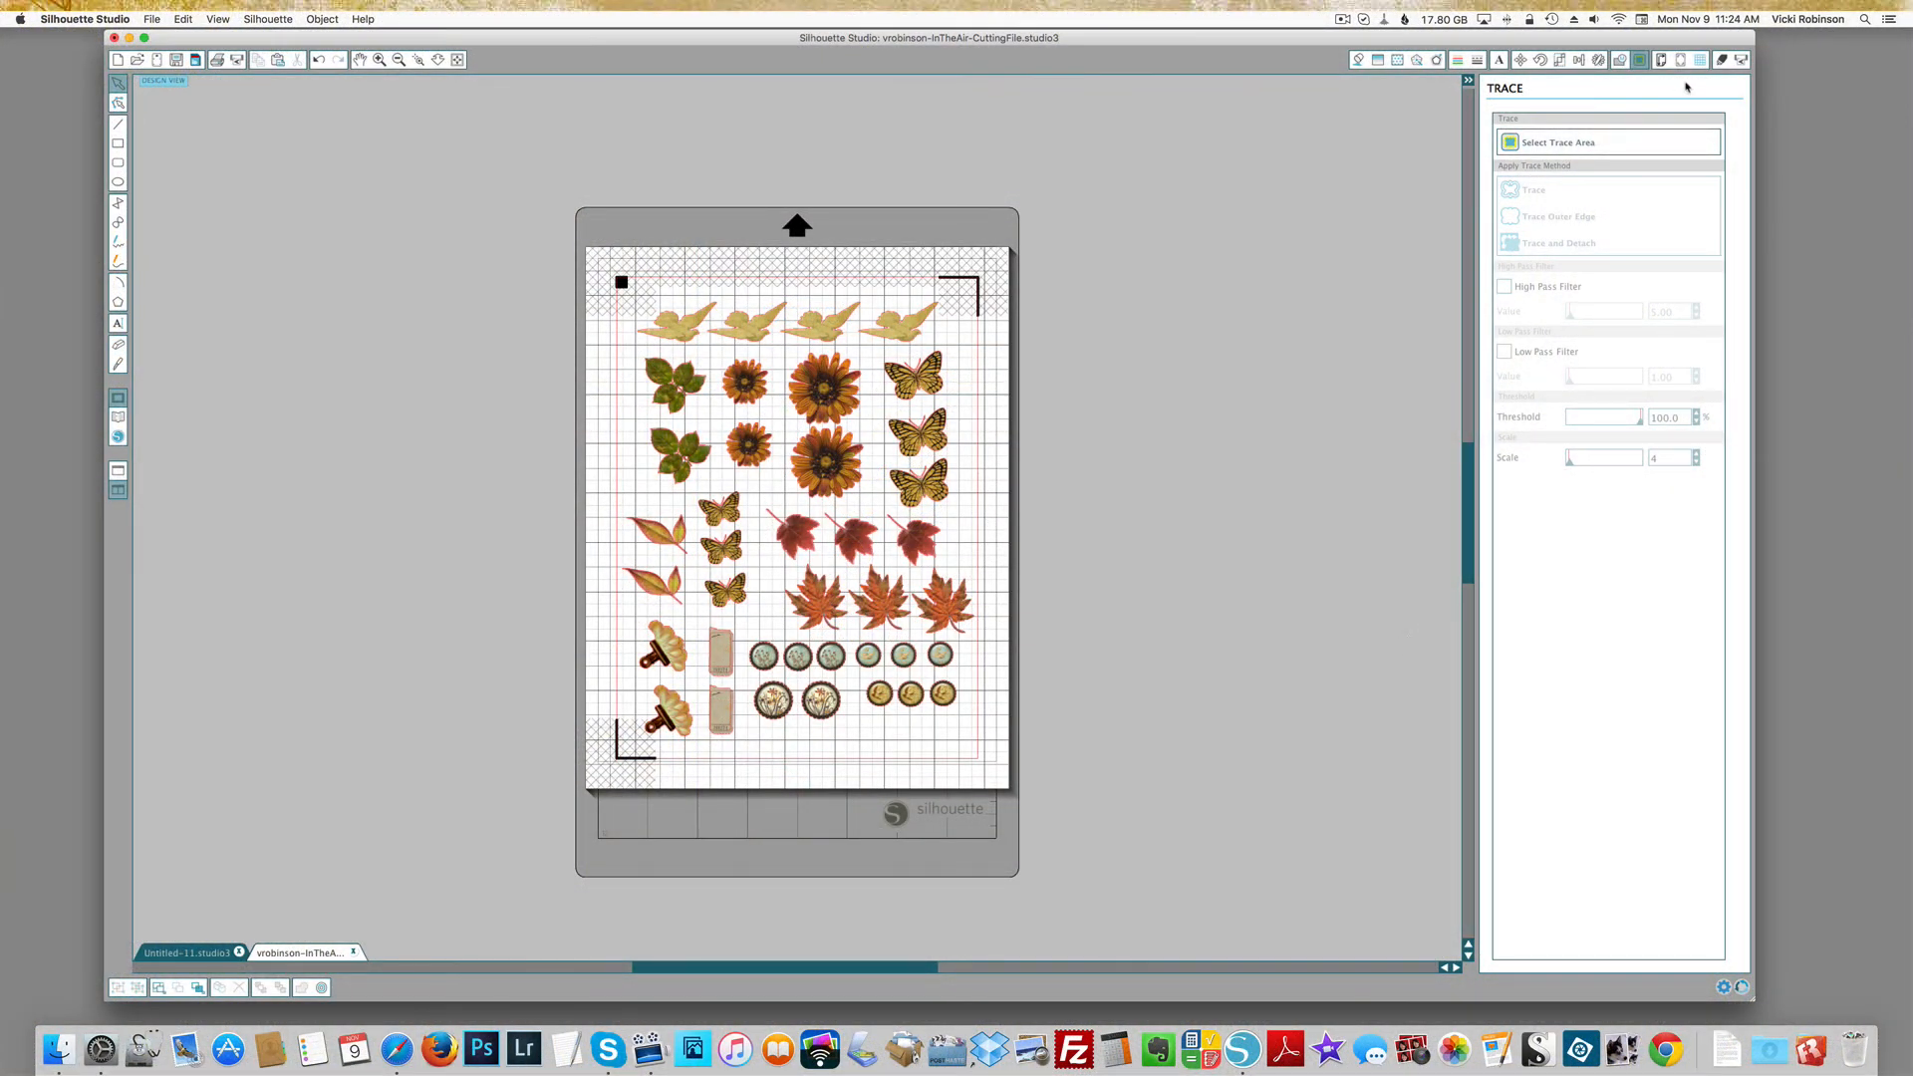
Set the cut style to Cut Edge and the material type to Cardstock in the cut settings
{"action": "left_click", "coordinate": [1721, 61]}
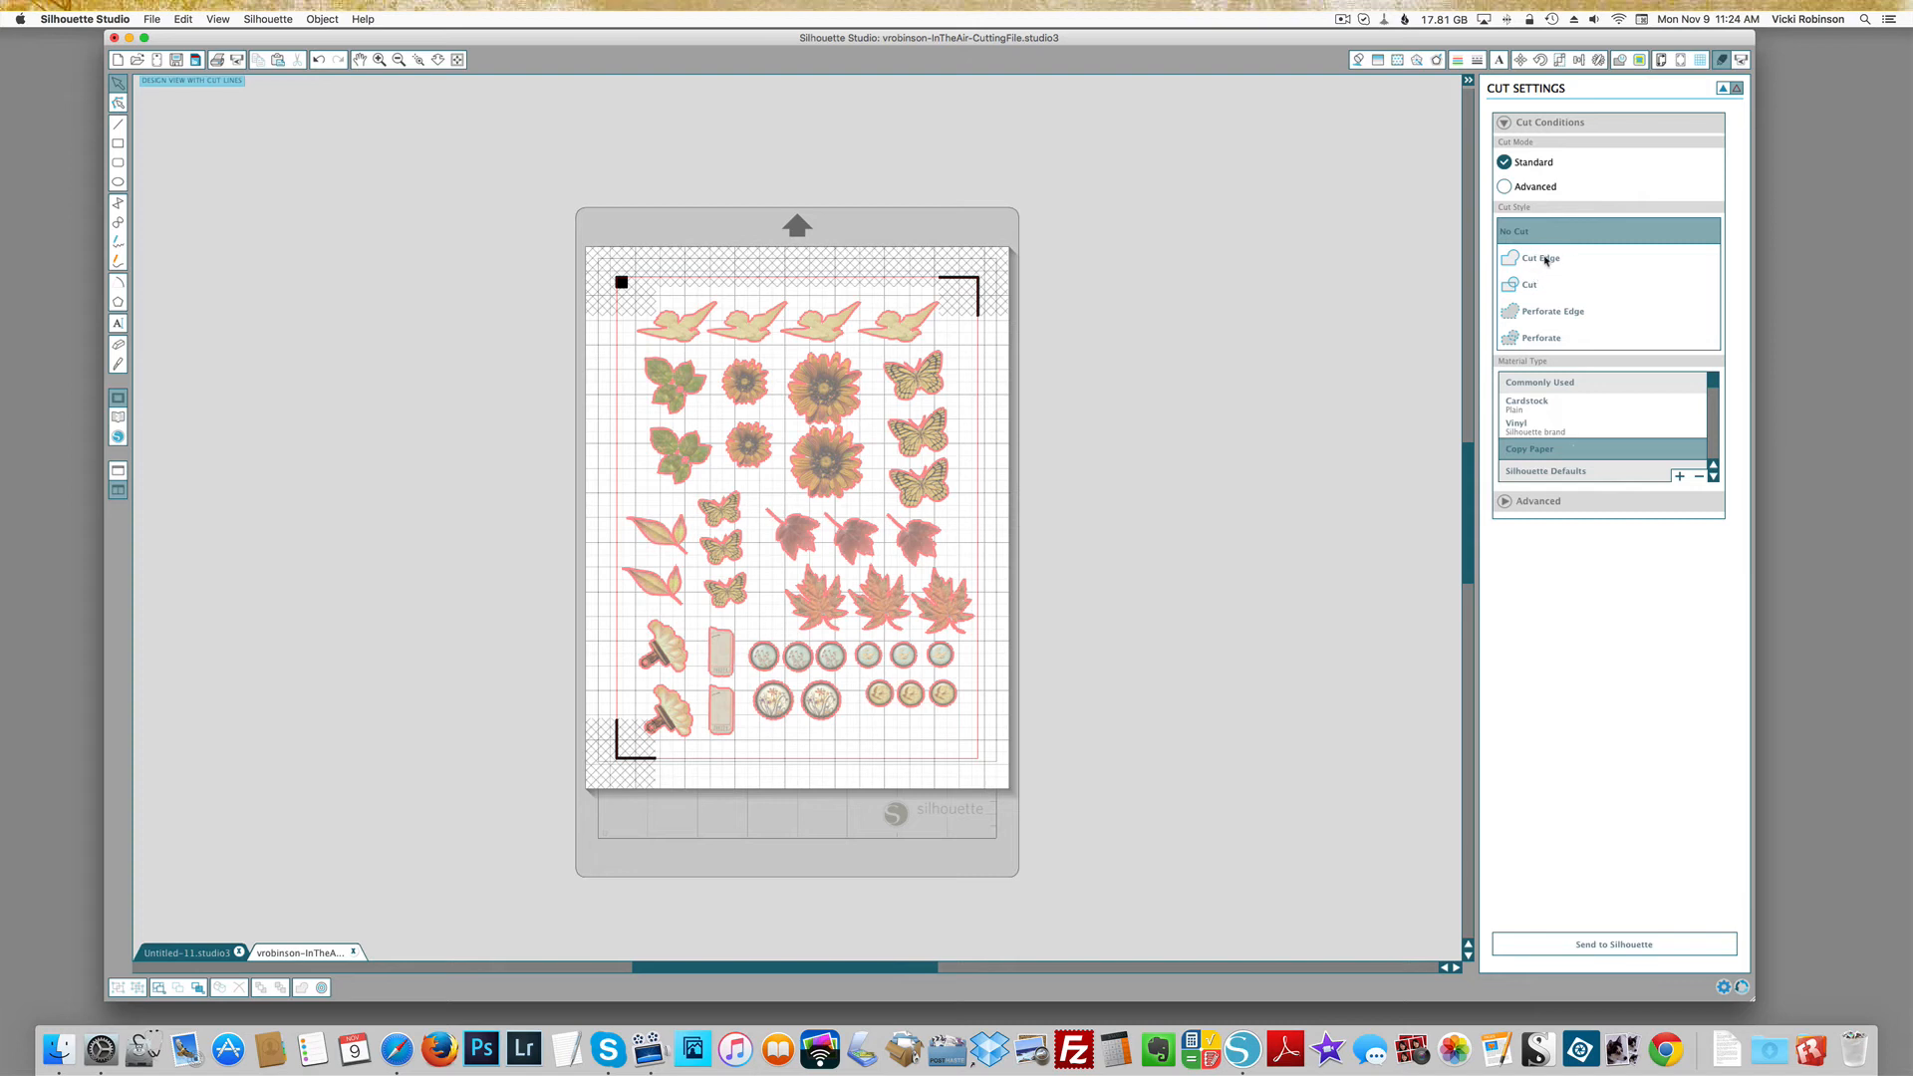
{"action": "left_click", "coordinate": [1538, 260]}
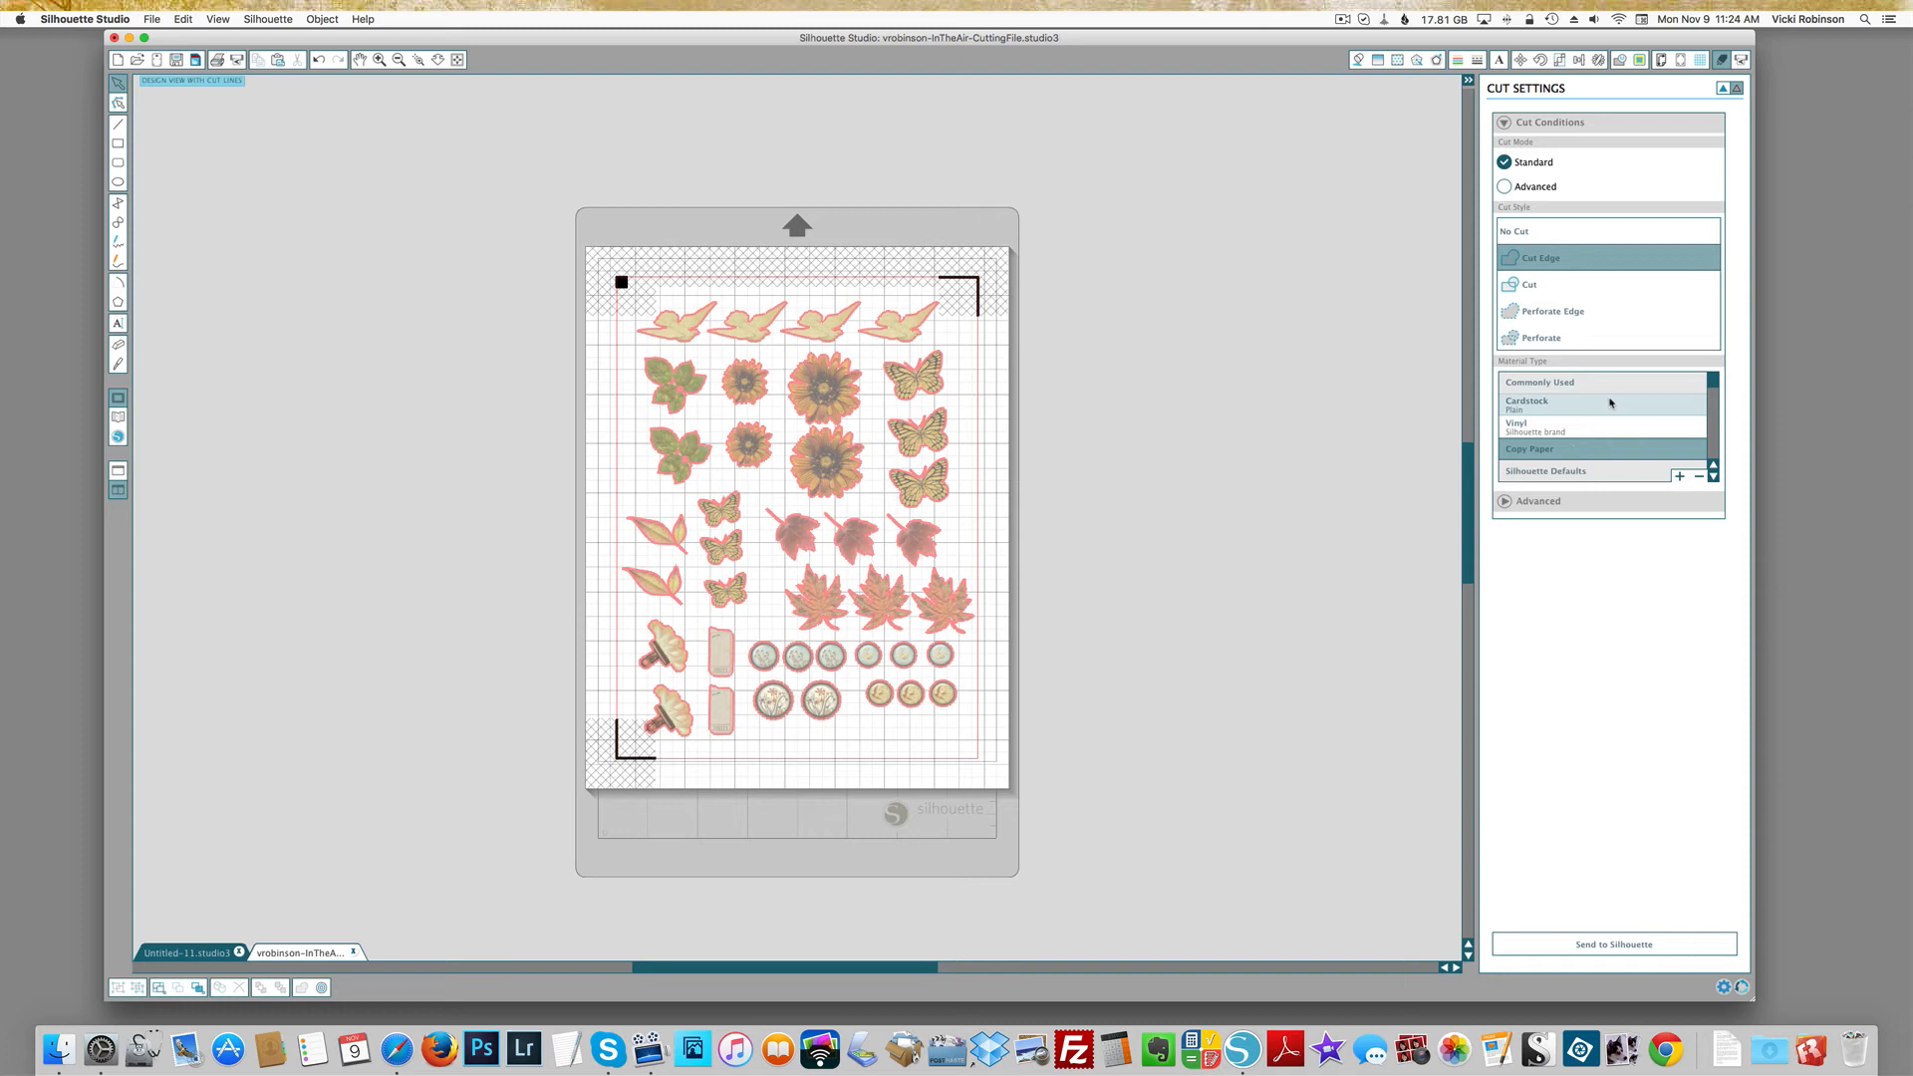
{"action": "left_click", "coordinate": [1574, 403]}
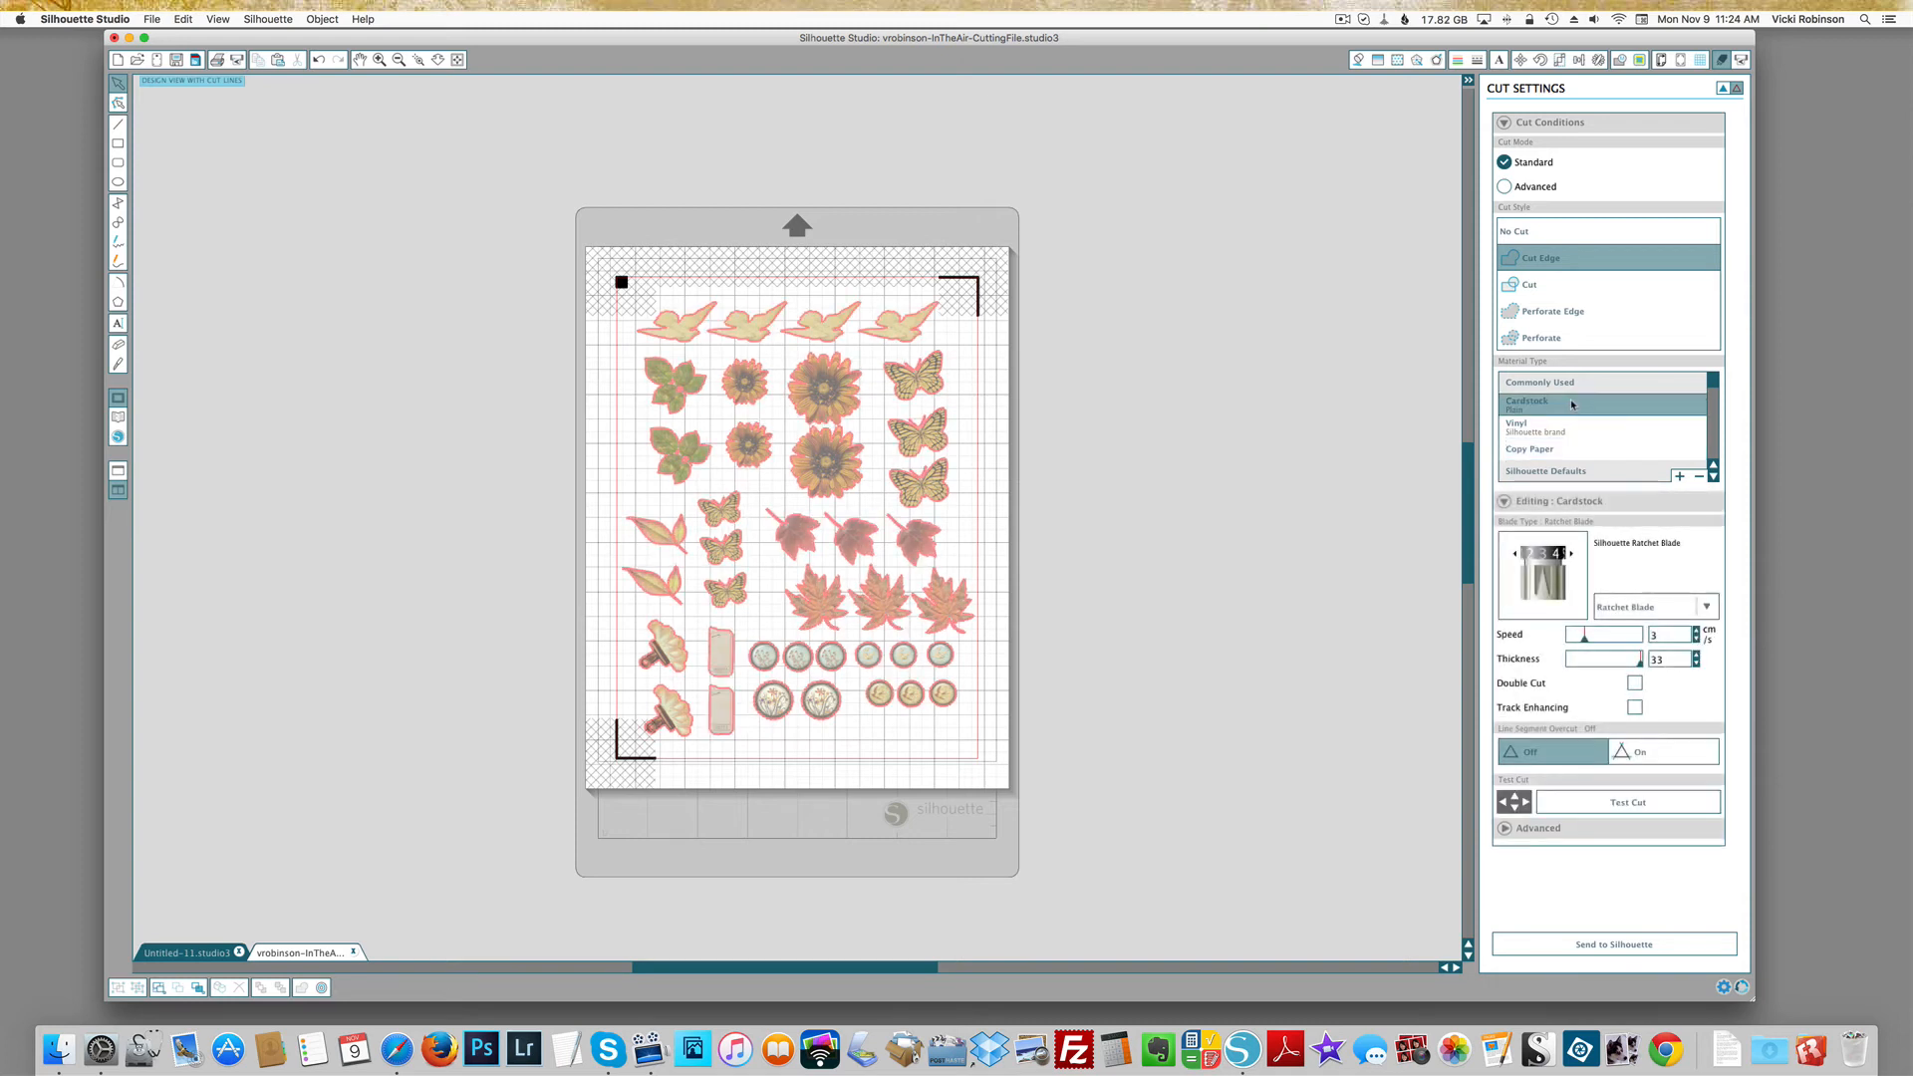